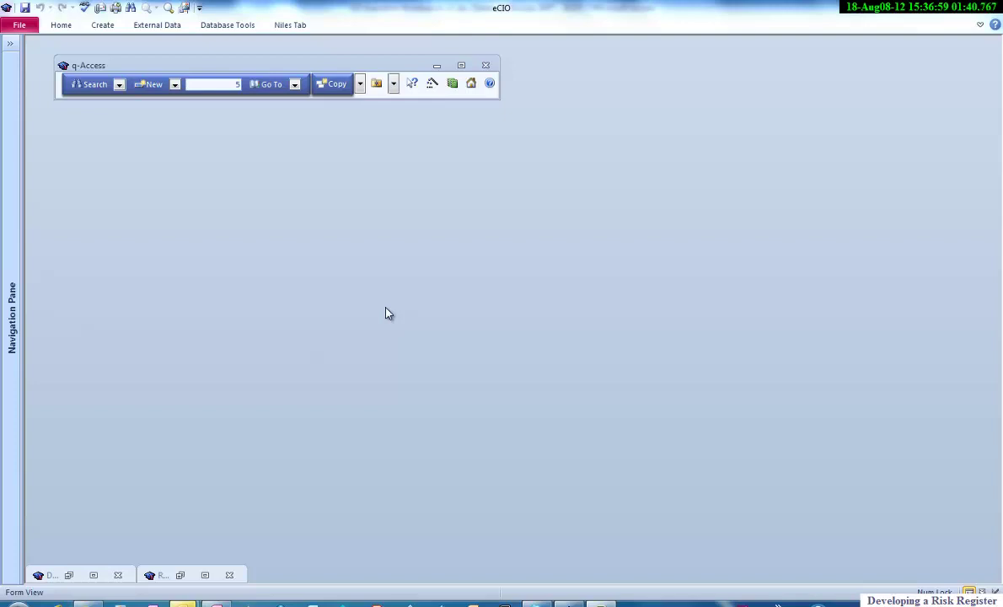
- Search the Risks for "fax" and open the profile of the "Fax Capabilities not proven" risk
{"action": "left_click", "coordinate": [119, 86]}
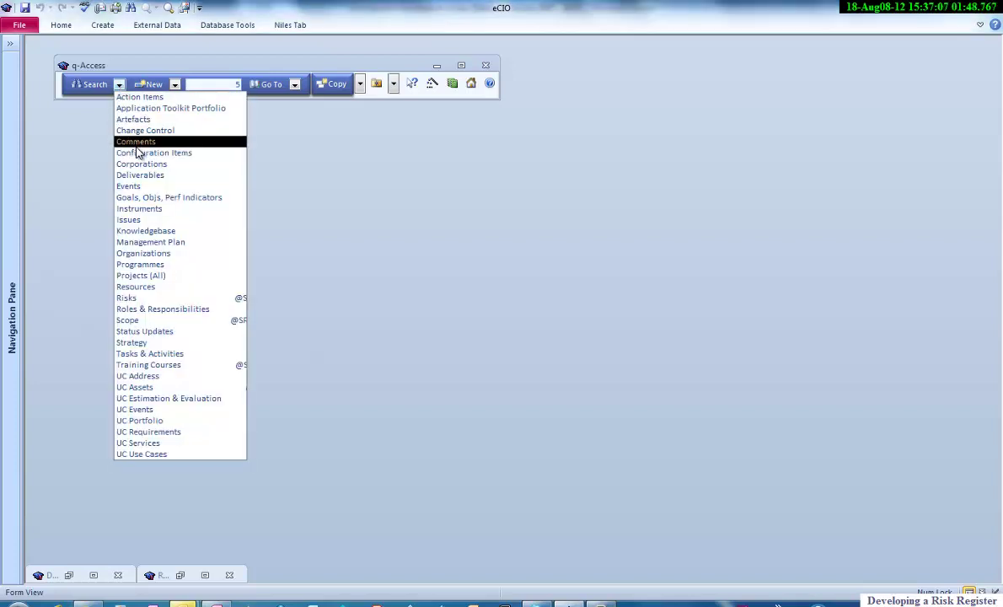
{"action": "left_click", "coordinate": [167, 300]}
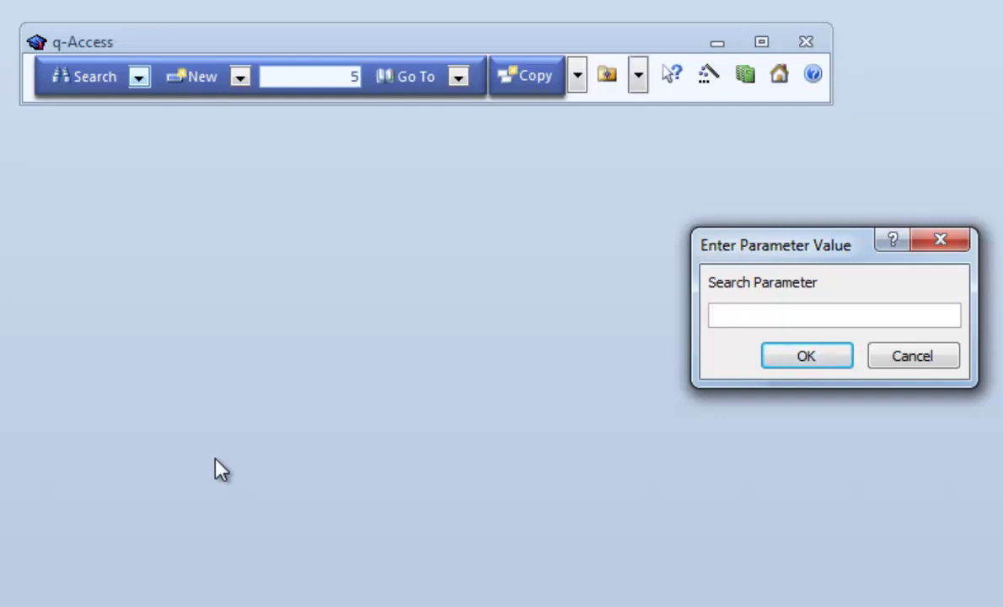
{"action": "type", "text": "fax"}
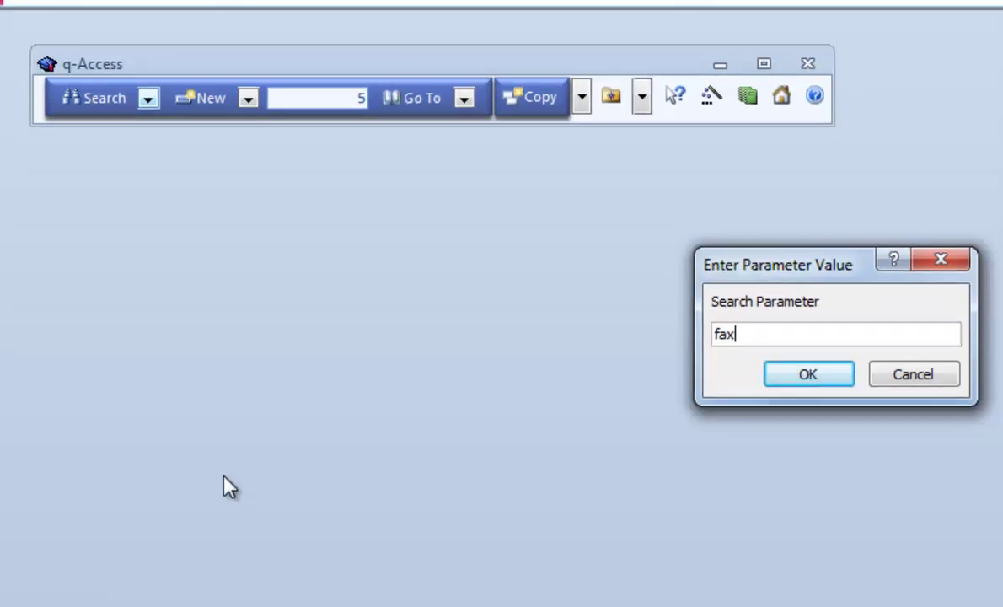
{"action": "key", "text": "Return"}
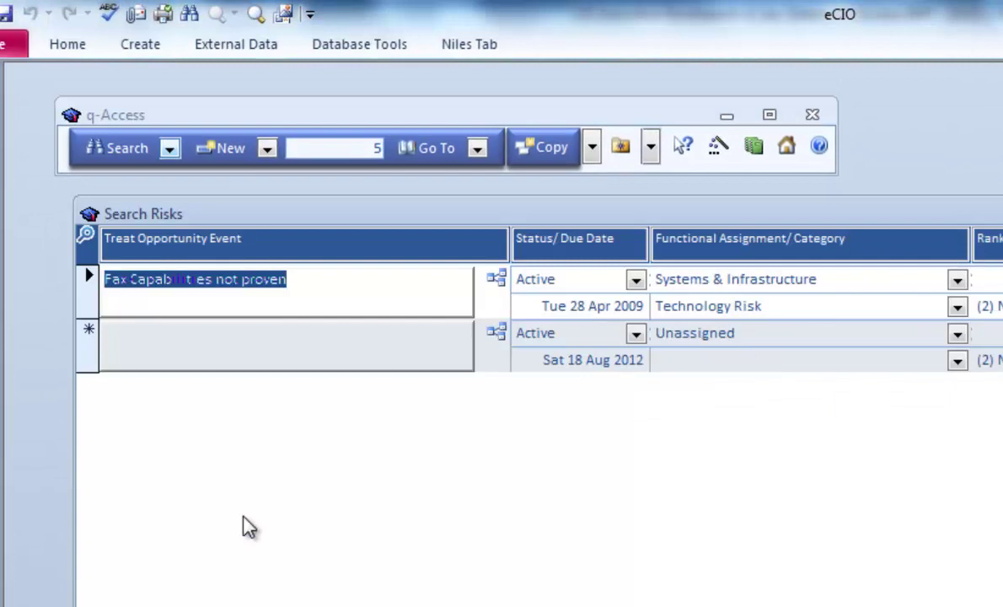
{"action": "left_click", "coordinate": [319, 297]}
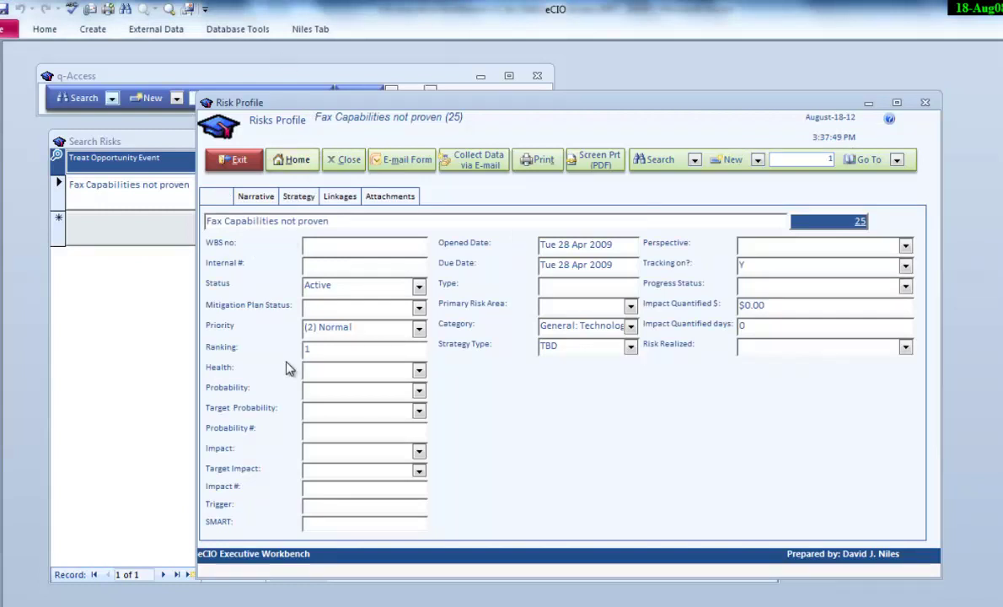
- Review the risk's mitigation plan status options and its narrative, strategy and linkages details, ending back on the profile details
{"action": "left_click", "coordinate": [420, 309]}
{"action": "left_click", "coordinate": [428, 322]}
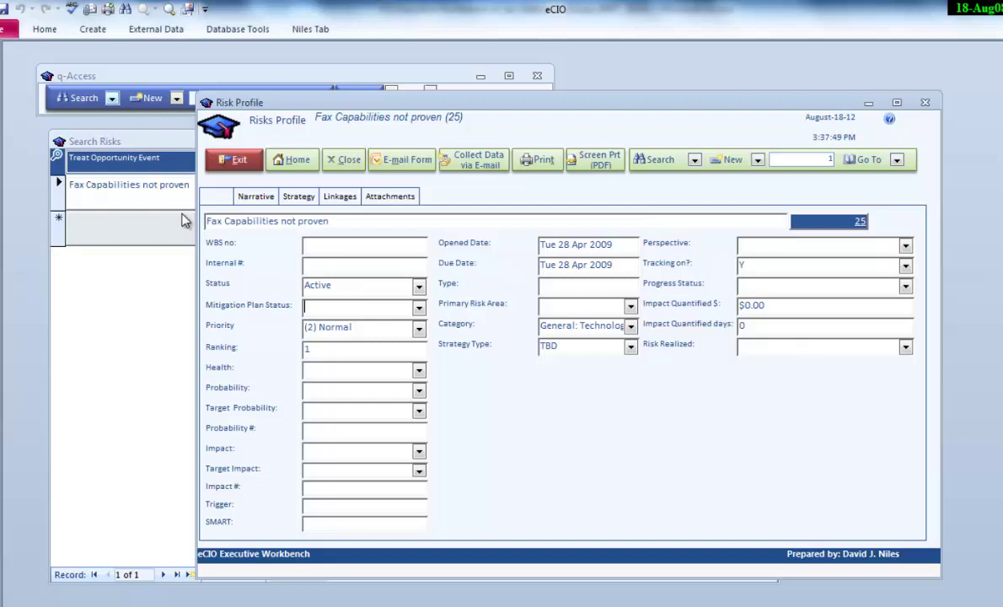
{"action": "left_click", "coordinate": [260, 198]}
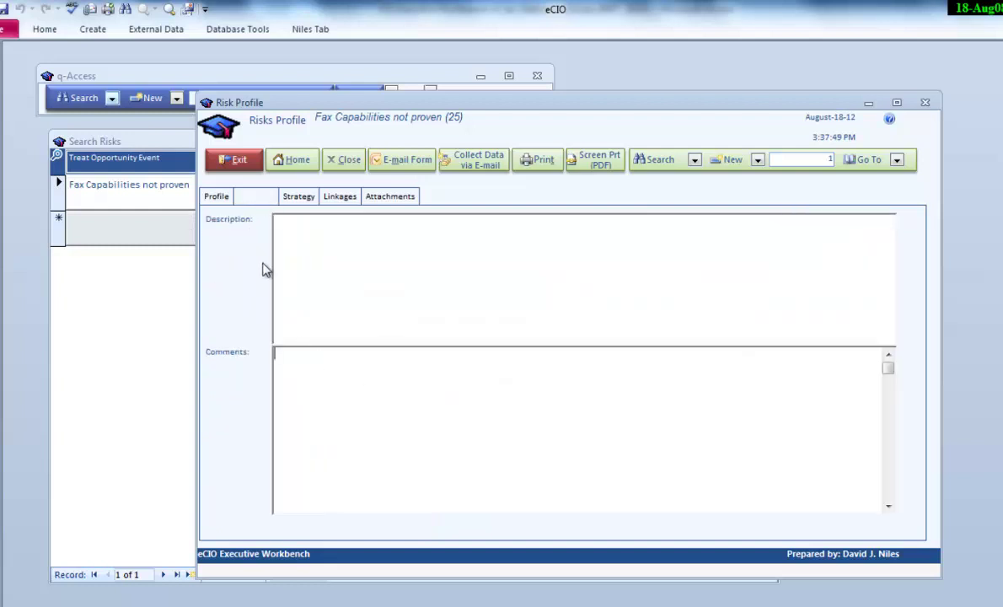
{"action": "left_click", "coordinate": [299, 196]}
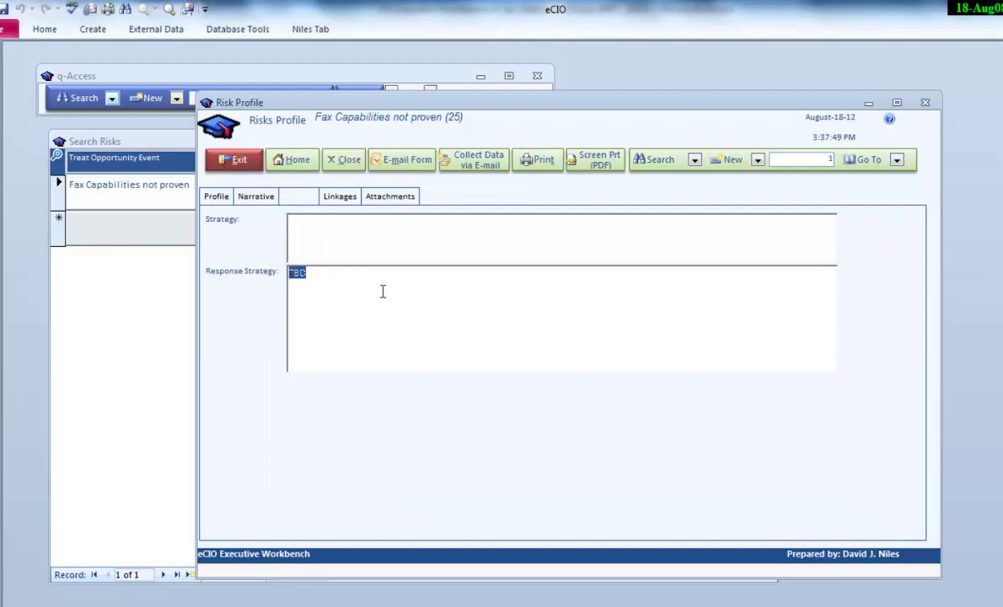
{"action": "left_click", "coordinate": [337, 199]}
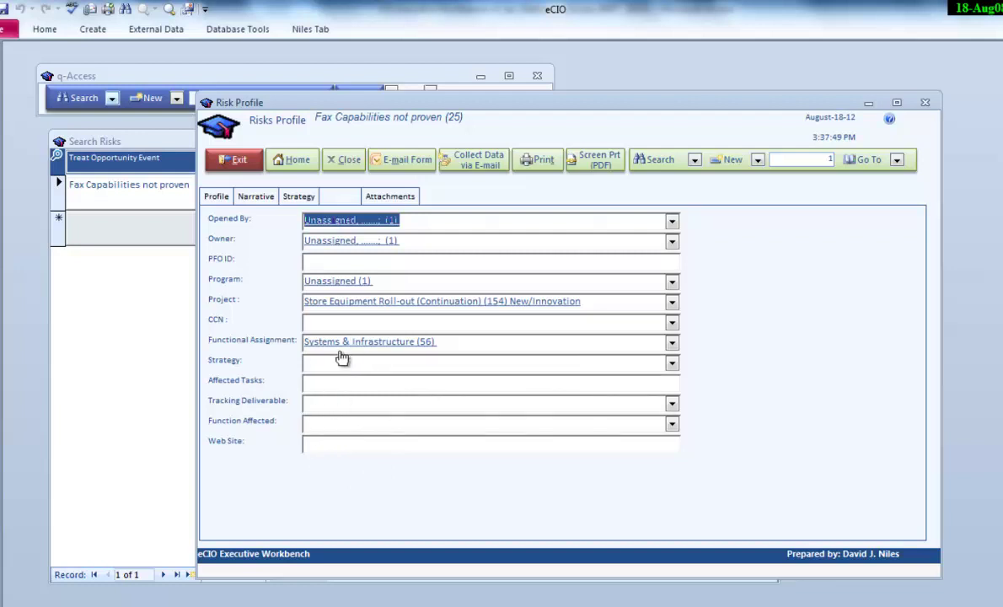
{"action": "left_click", "coordinate": [219, 199]}
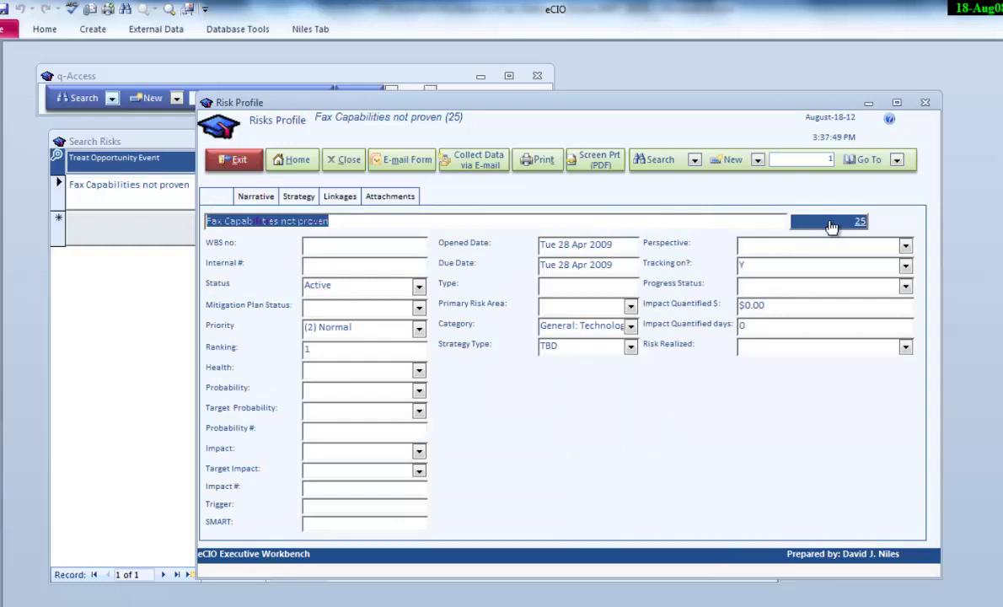
- Open the quick-access window for risk 25, look through its related databases and related reports, and close it
{"action": "double_click", "coordinate": [831, 222]}
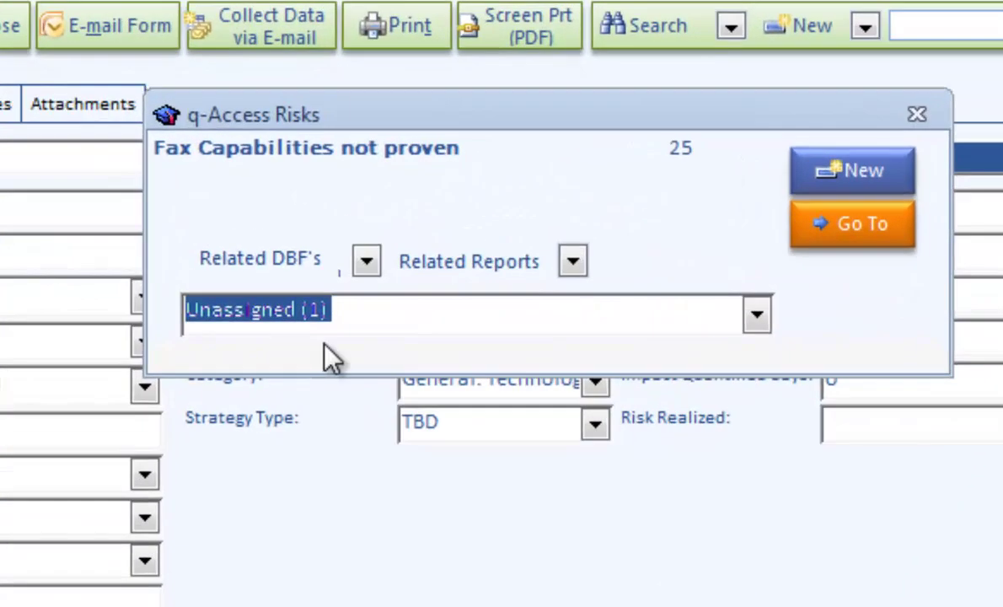
{"action": "left_click", "coordinate": [366, 262]}
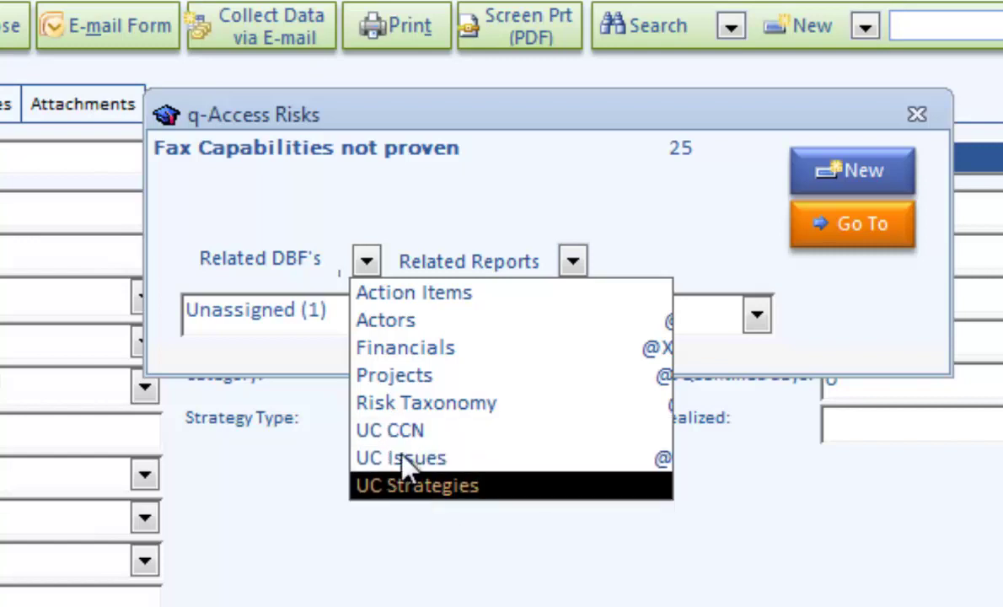
{"action": "left_click", "coordinate": [611, 202]}
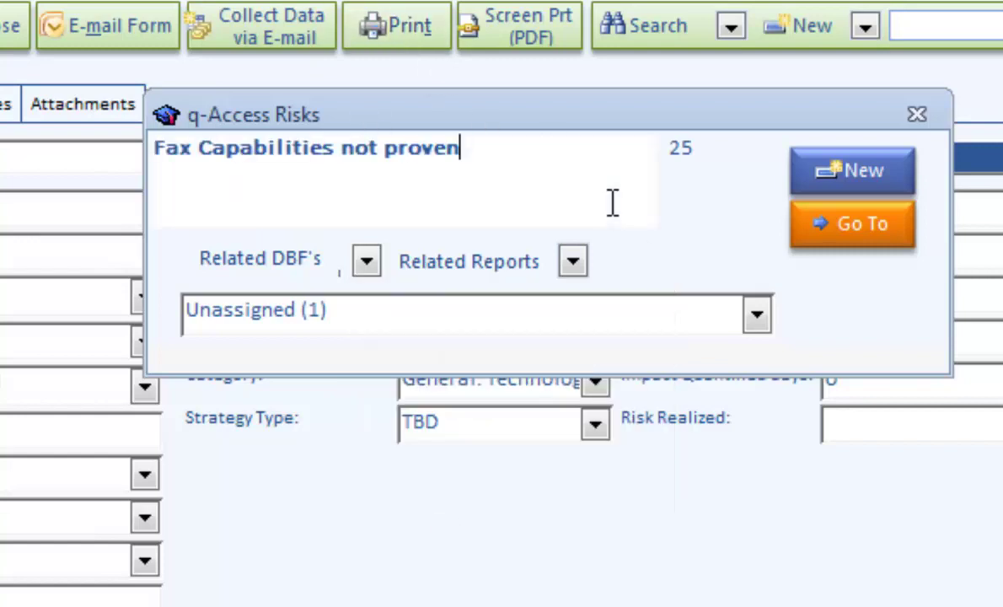
{"action": "left_click", "coordinate": [572, 263]}
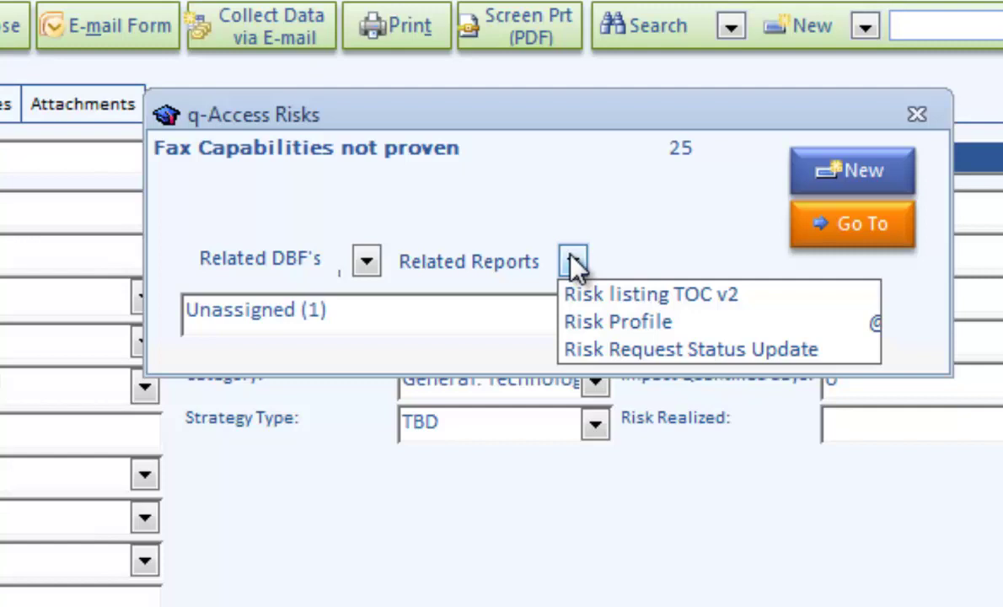
{"action": "left_click", "coordinate": [917, 114]}
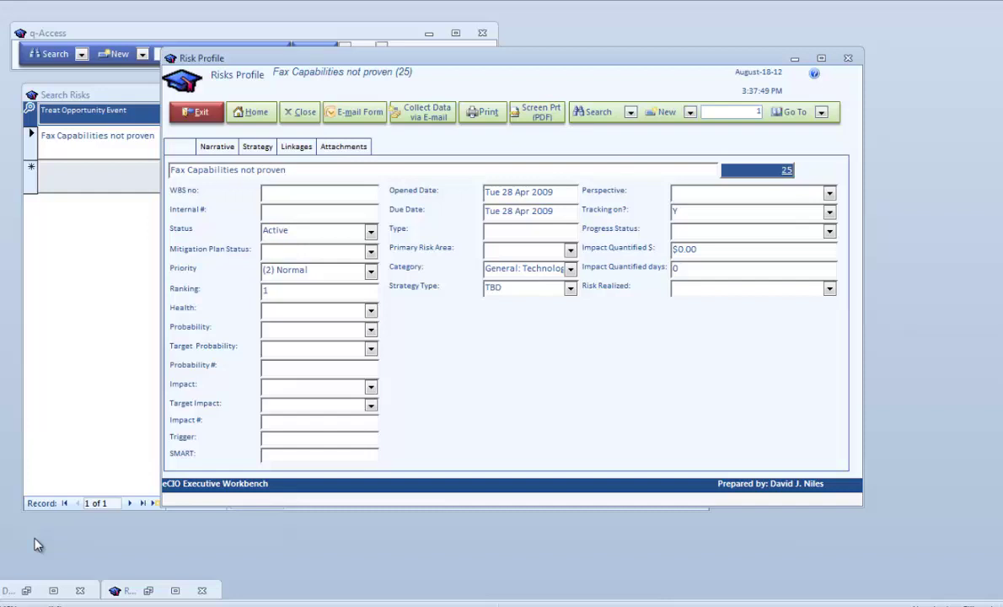
- Restore the minimized Detailed AIR report, examine the agenda and Risks Review of the Risk Register example, and close it
{"action": "left_click", "coordinate": [26, 591]}
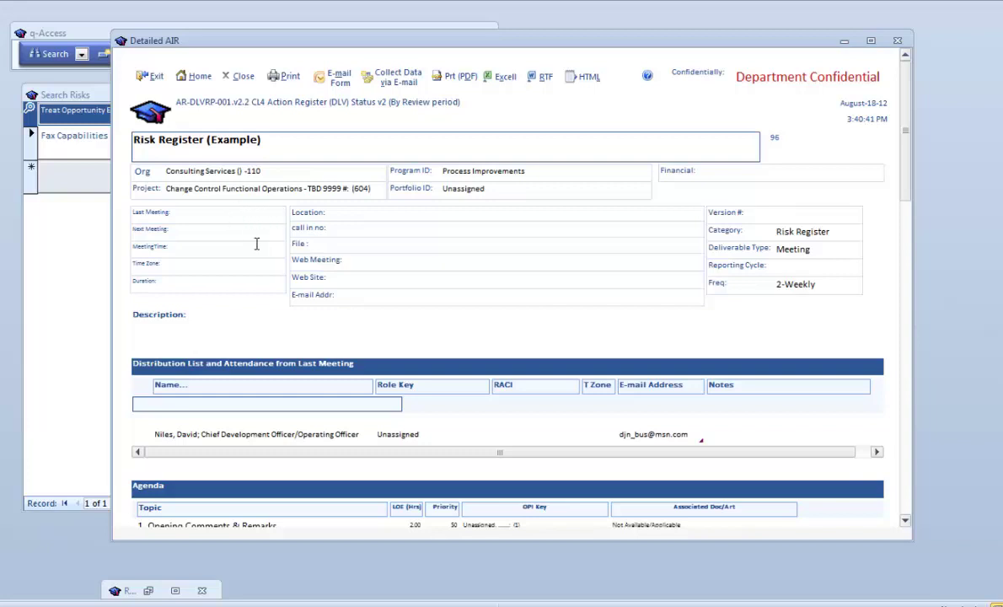
{"action": "scroll", "coordinate": [258, 247], "scroll_direction": "down", "scroll_amount": 3}
{"action": "scroll", "coordinate": [258, 249], "scroll_direction": "down", "scroll_amount": 3}
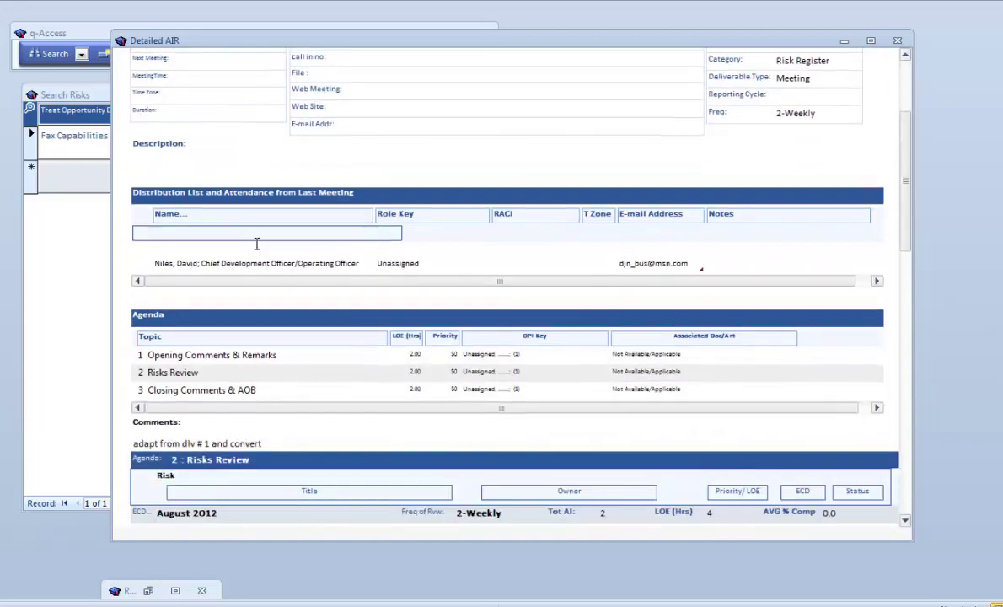
{"action": "scroll", "coordinate": [257, 242], "scroll_direction": "down", "scroll_amount": 6}
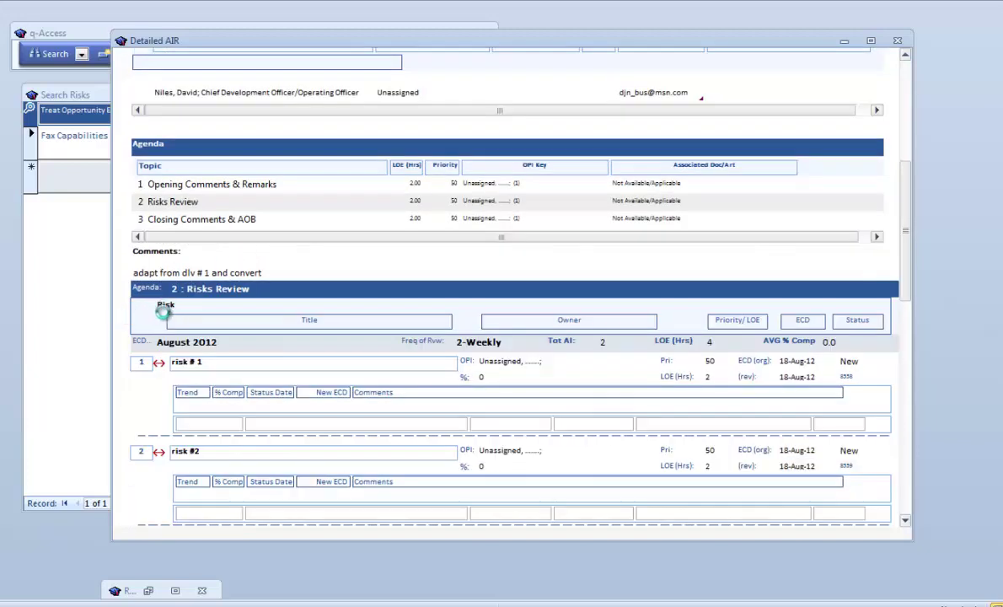
{"action": "scroll", "coordinate": [221, 364], "scroll_direction": "down", "scroll_amount": 1}
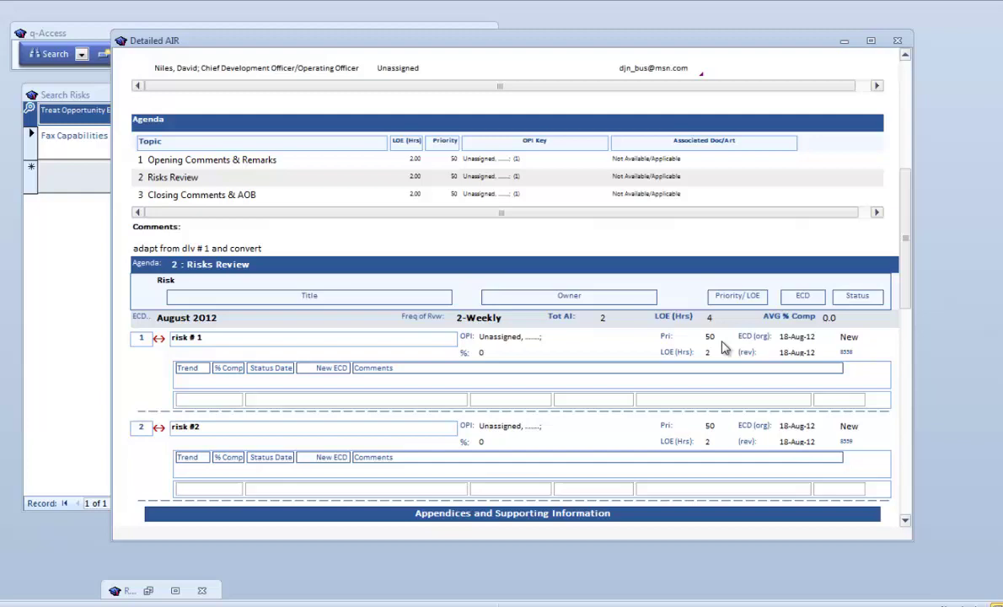
{"action": "scroll", "coordinate": [510, 374], "scroll_direction": "down", "scroll_amount": 1}
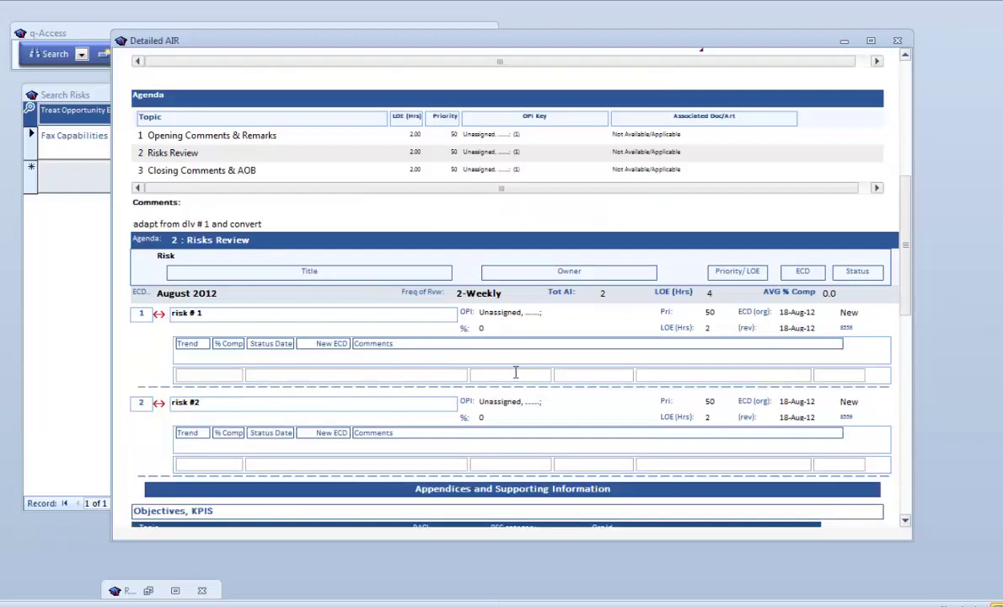
{"action": "scroll", "coordinate": [516, 372], "scroll_direction": "down", "scroll_amount": 2}
{"action": "scroll", "coordinate": [526, 378], "scroll_direction": "up", "scroll_amount": 5}
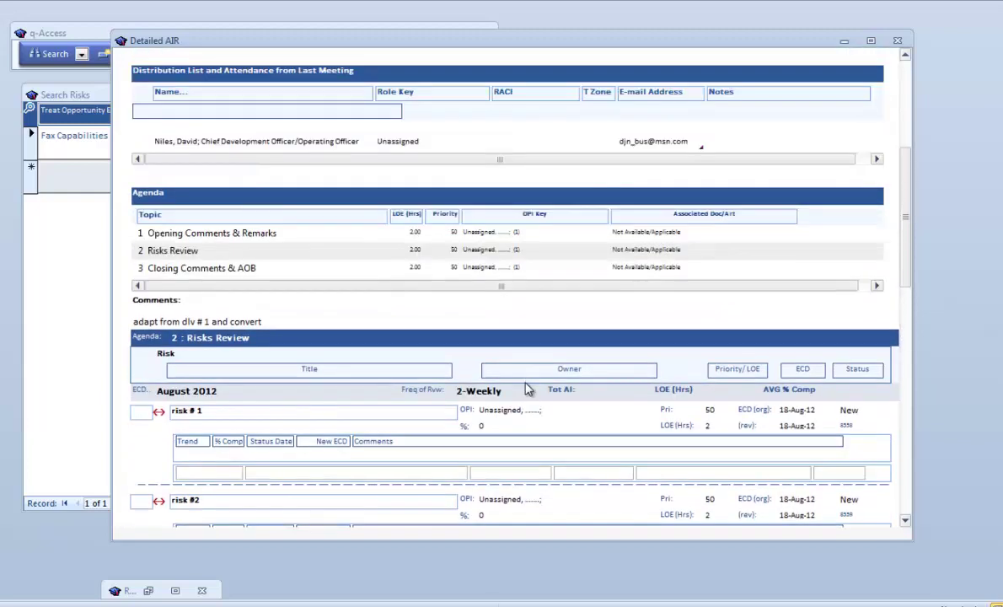
{"action": "scroll", "coordinate": [526, 388], "scroll_direction": "up", "scroll_amount": 4}
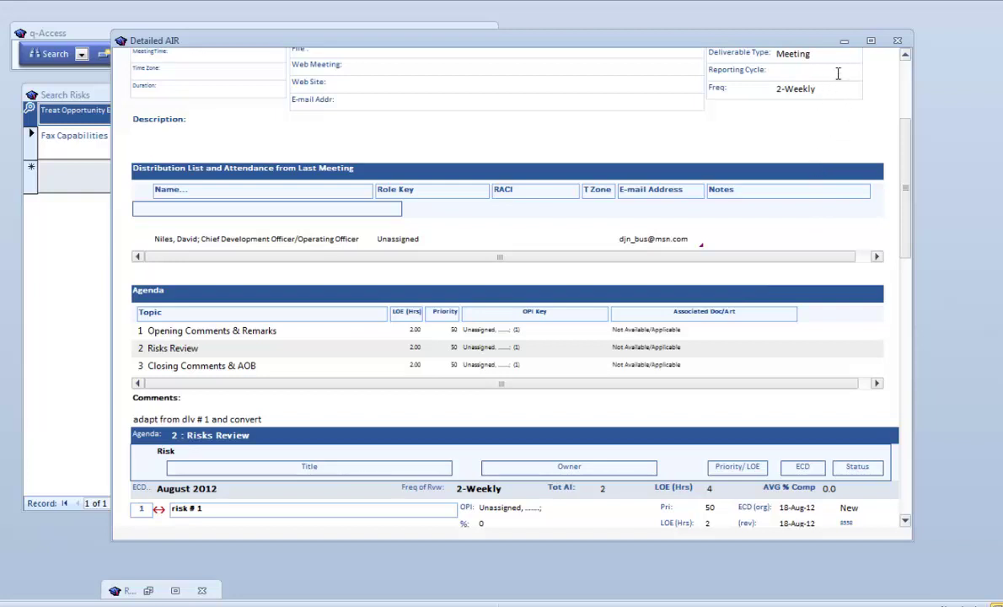
{"action": "left_click", "coordinate": [898, 40]}
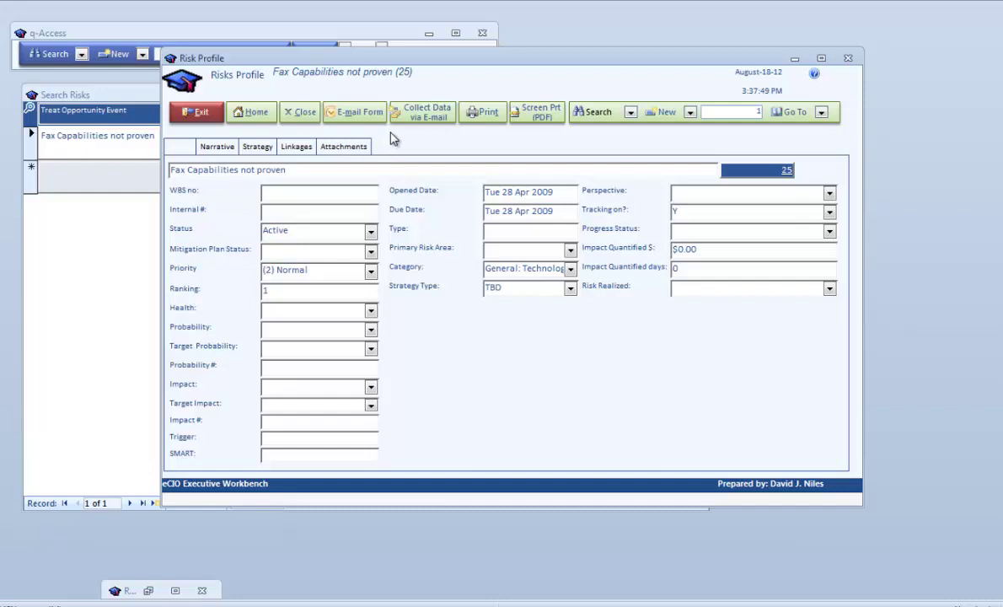
- Start the related Risk Profile report from the quick-access window of risk 25 and proceed to its selection criteria
{"action": "left_click", "coordinate": [751, 170]}
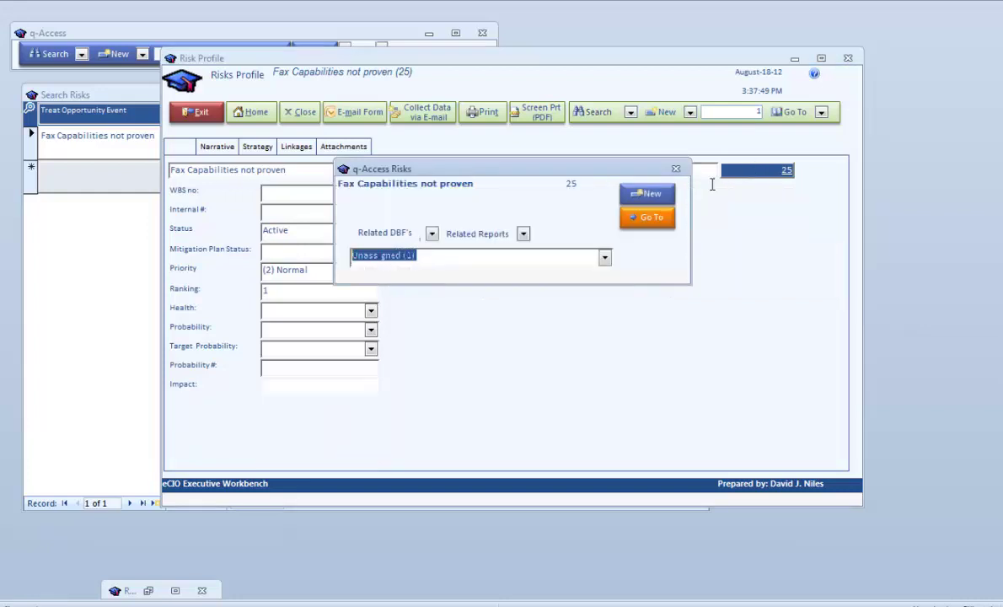
{"action": "left_click", "coordinate": [525, 235]}
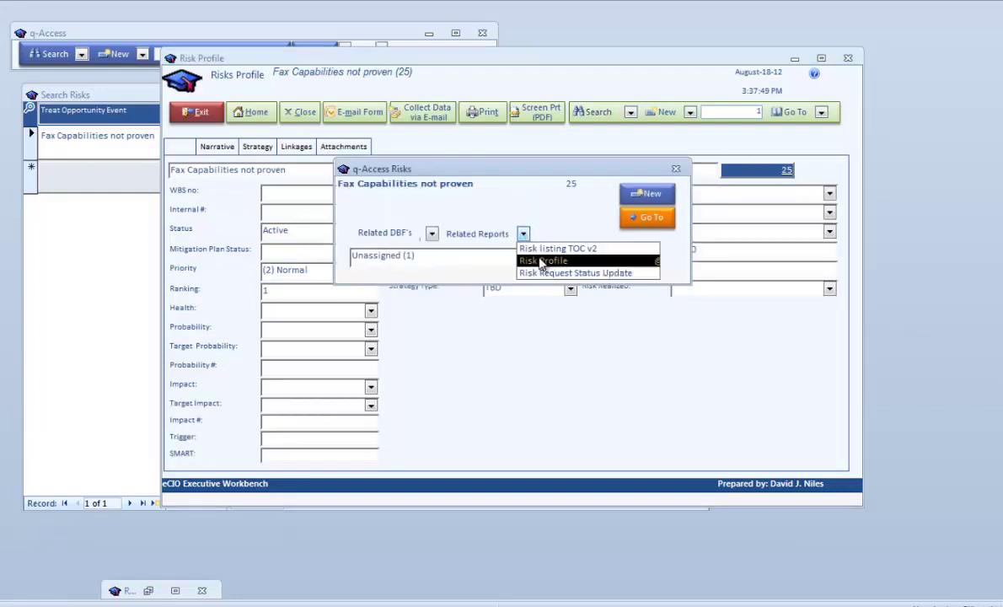
{"action": "left_click", "coordinate": [544, 261]}
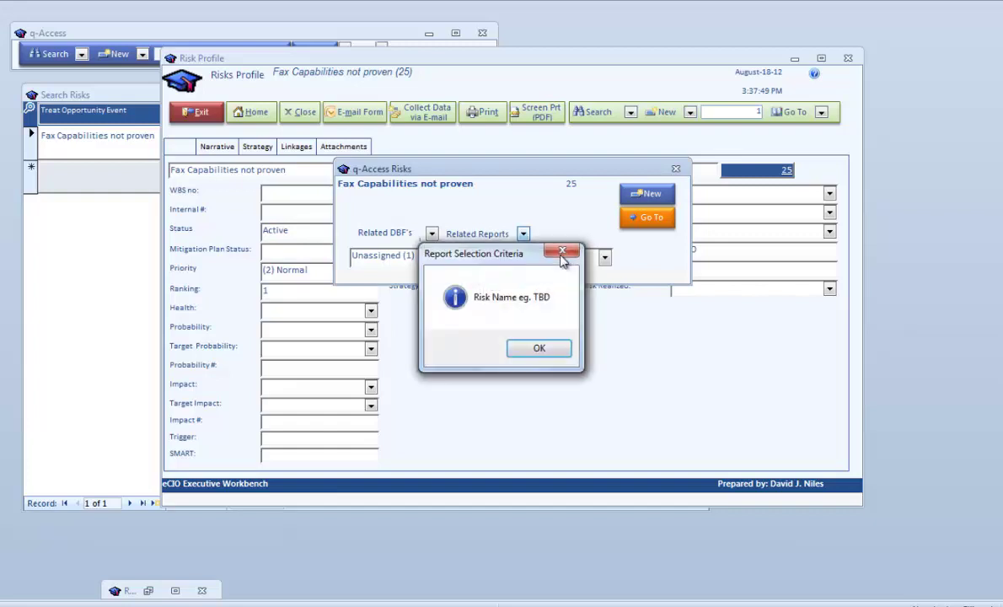
{"action": "left_click", "coordinate": [539, 348]}
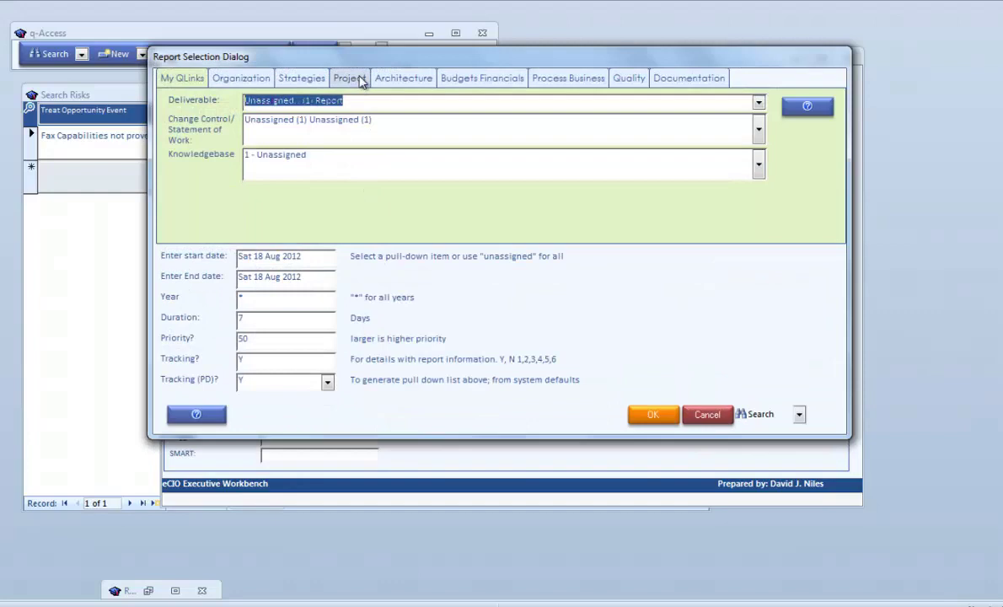
- Set the report's project-related Risks criterion to "Fax Capabilities not proven" and generate the report
{"action": "left_click", "coordinate": [350, 78]}
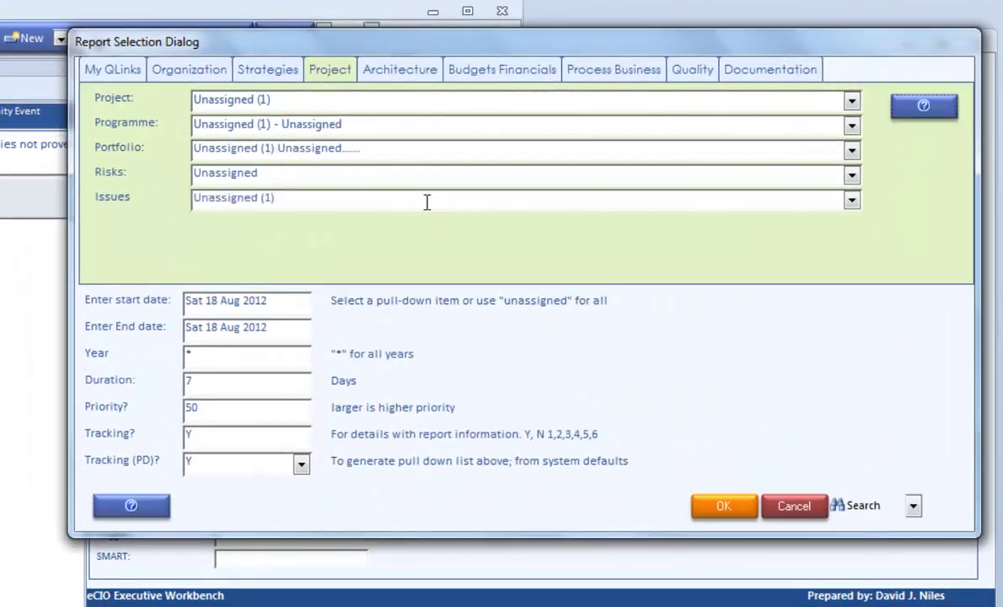
{"action": "left_click", "coordinate": [853, 175]}
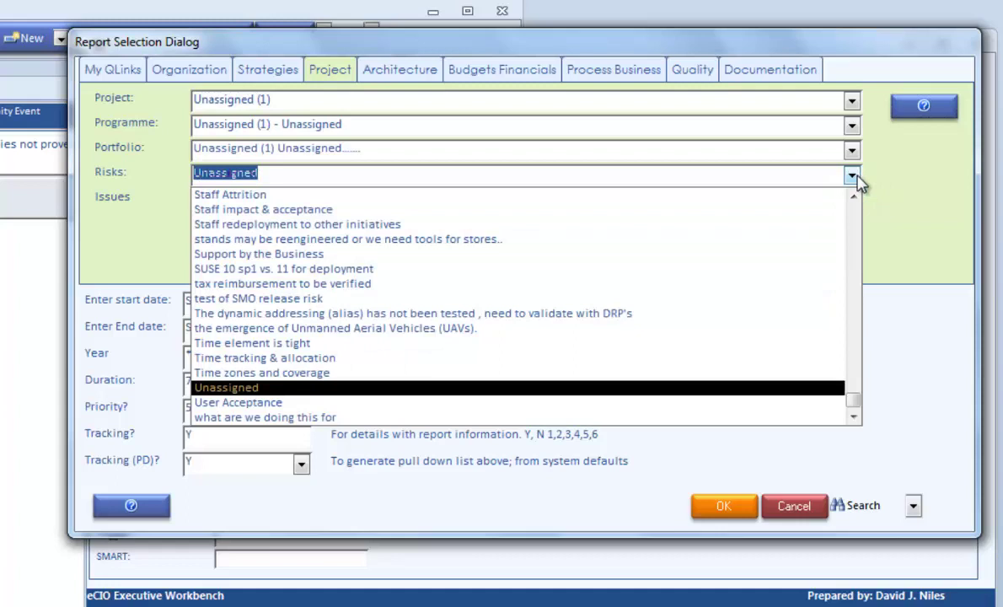
{"action": "type", "text": "f"}
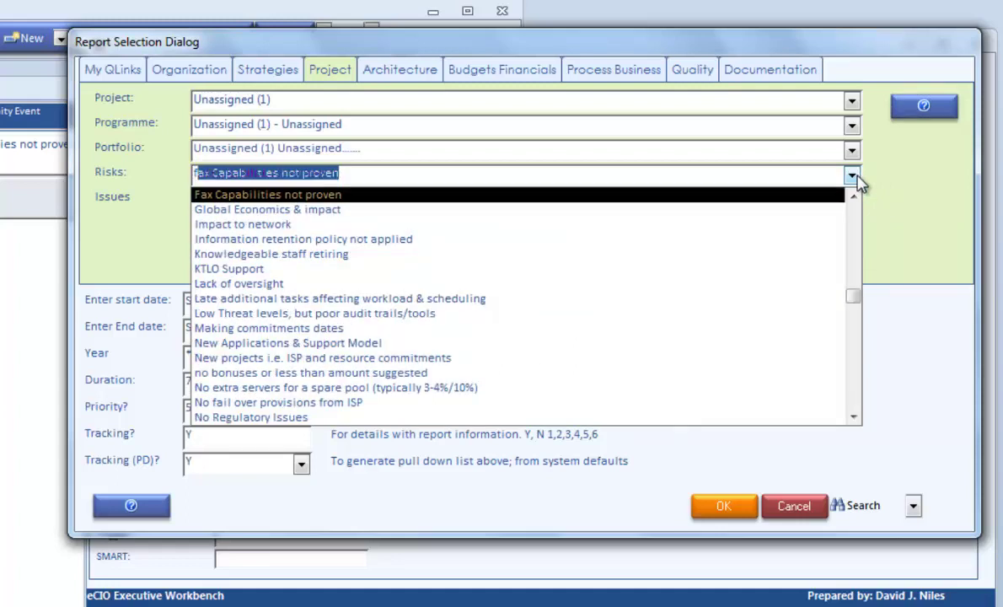
{"action": "left_click", "coordinate": [833, 195]}
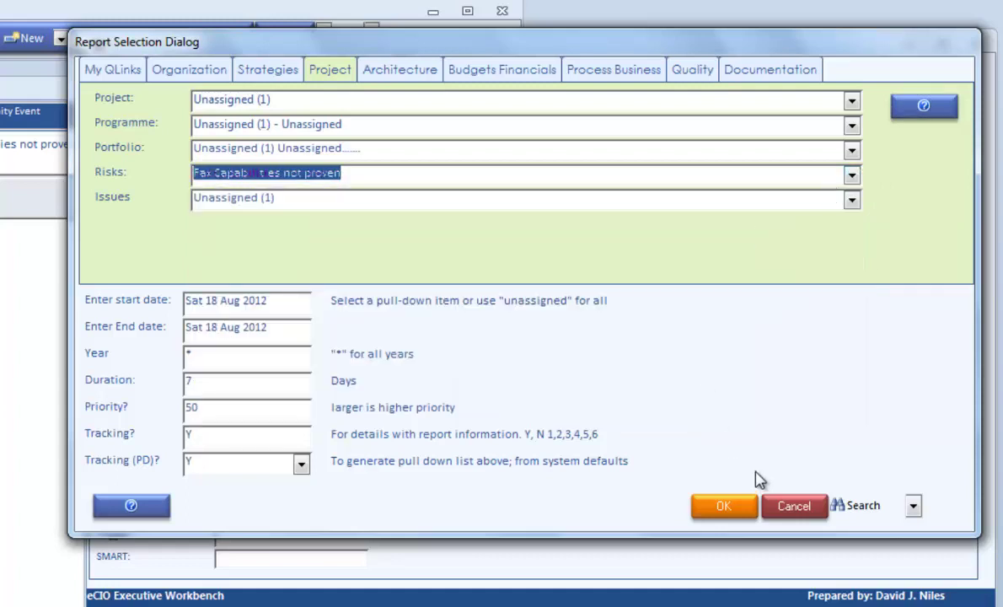
{"action": "left_click", "coordinate": [721, 504]}
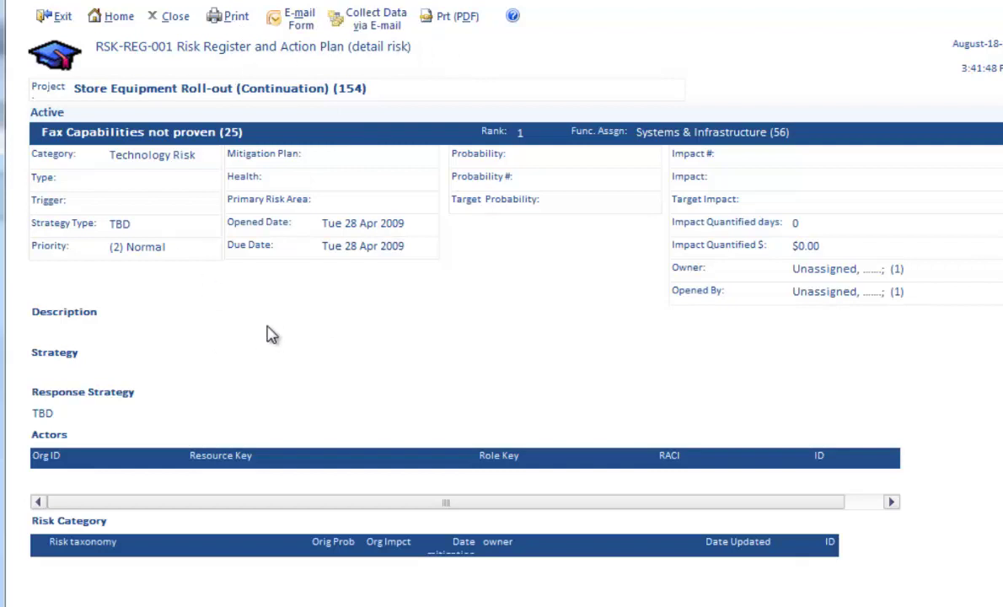
- Examine the Risk Register and Action Plan report from the risk details down to the action items and their comments
{"action": "scroll", "coordinate": [281, 336], "scroll_direction": "down", "scroll_amount": 1}
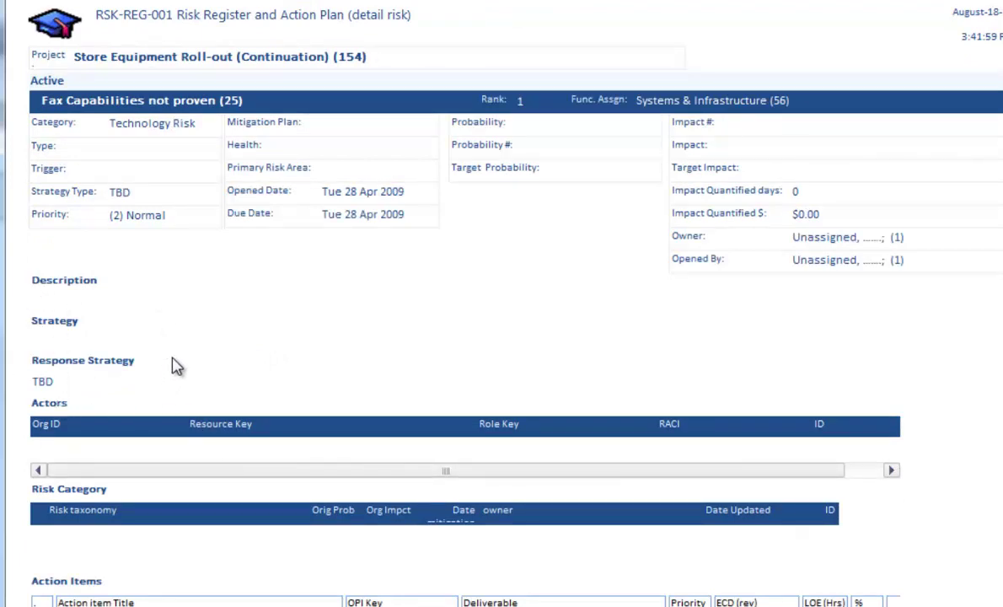
{"action": "scroll", "coordinate": [169, 354], "scroll_direction": "down", "scroll_amount": 2}
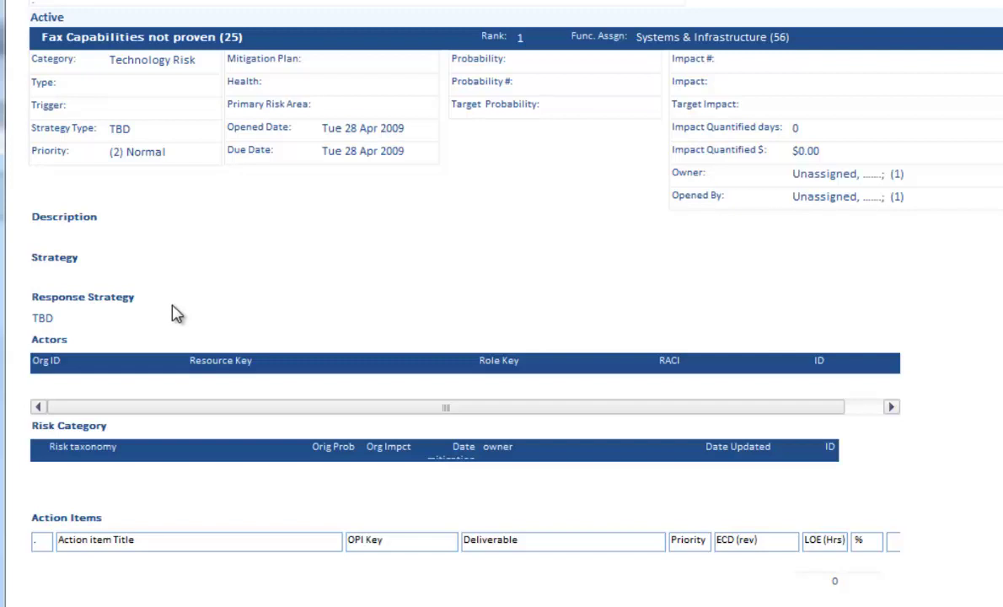
{"action": "scroll", "coordinate": [176, 314], "scroll_direction": "down", "scroll_amount": 3}
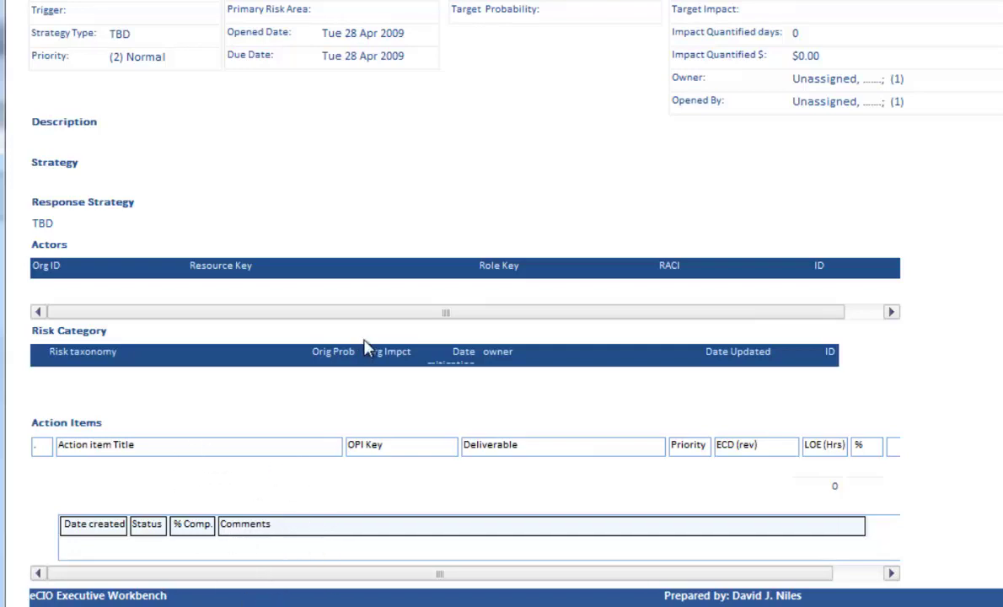
- Restore the minimized Risk Category Inventory report, examine its Development Environment and General risk categories, and close it
{"action": "scroll", "coordinate": [363, 342], "scroll_direction": "up", "scroll_amount": 5}
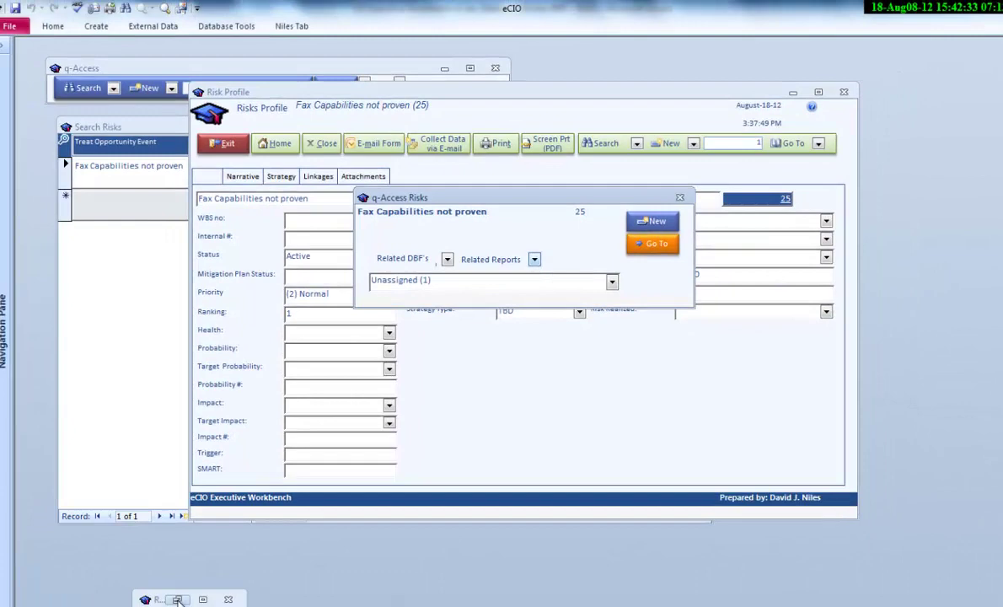
{"action": "left_click", "coordinate": [177, 599]}
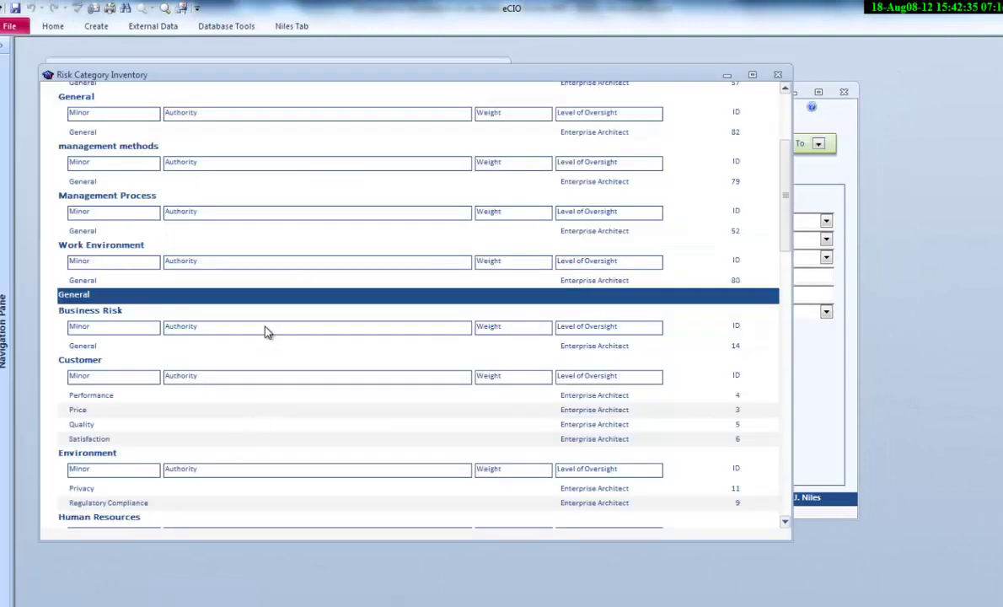
{"action": "scroll", "coordinate": [267, 331], "scroll_direction": "up", "scroll_amount": 10}
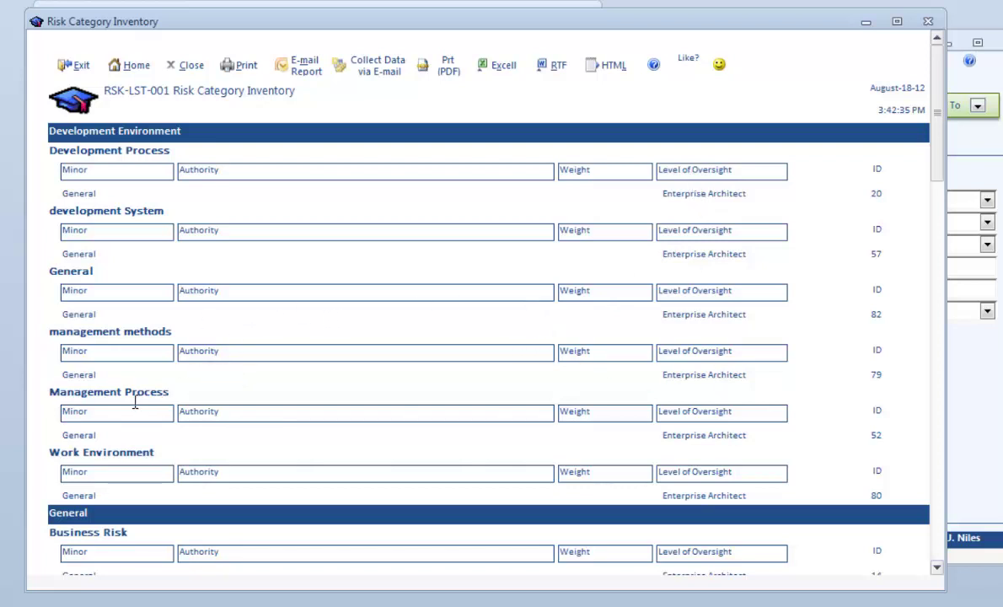
{"action": "scroll", "coordinate": [217, 421], "scroll_direction": "down", "scroll_amount": 3}
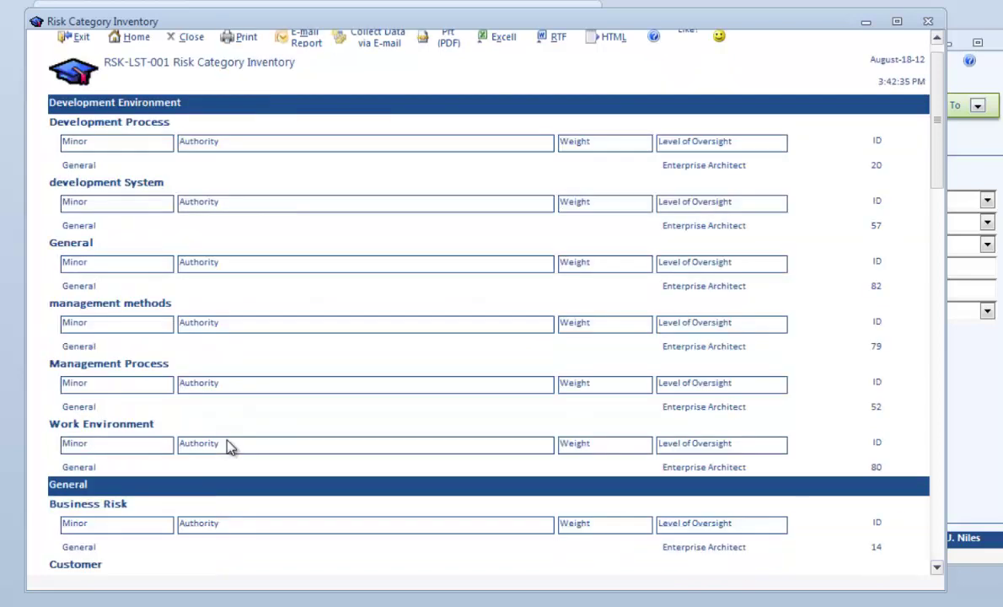
{"action": "scroll", "coordinate": [253, 443], "scroll_direction": "down", "scroll_amount": 1}
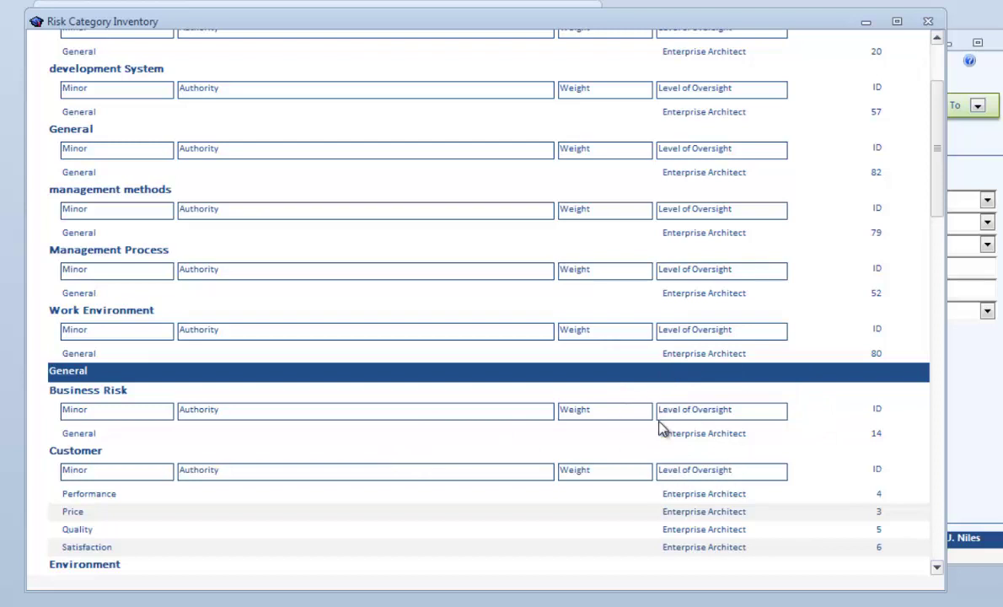
{"action": "scroll", "coordinate": [663, 430], "scroll_direction": "down", "scroll_amount": 2}
{"action": "scroll", "coordinate": [436, 494], "scroll_direction": "down", "scroll_amount": 2}
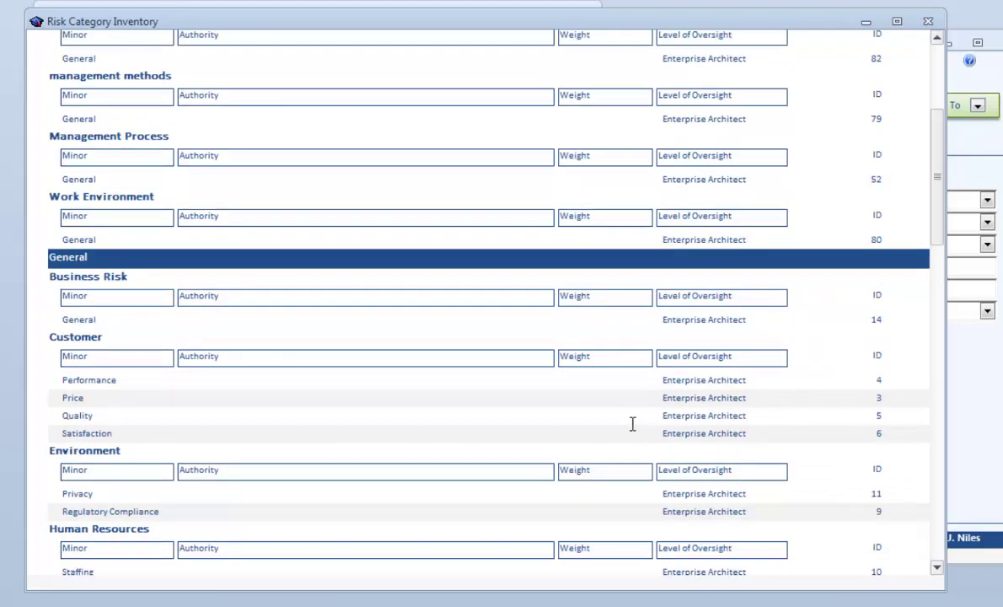
{"action": "scroll", "coordinate": [638, 422], "scroll_direction": "down", "scroll_amount": 4}
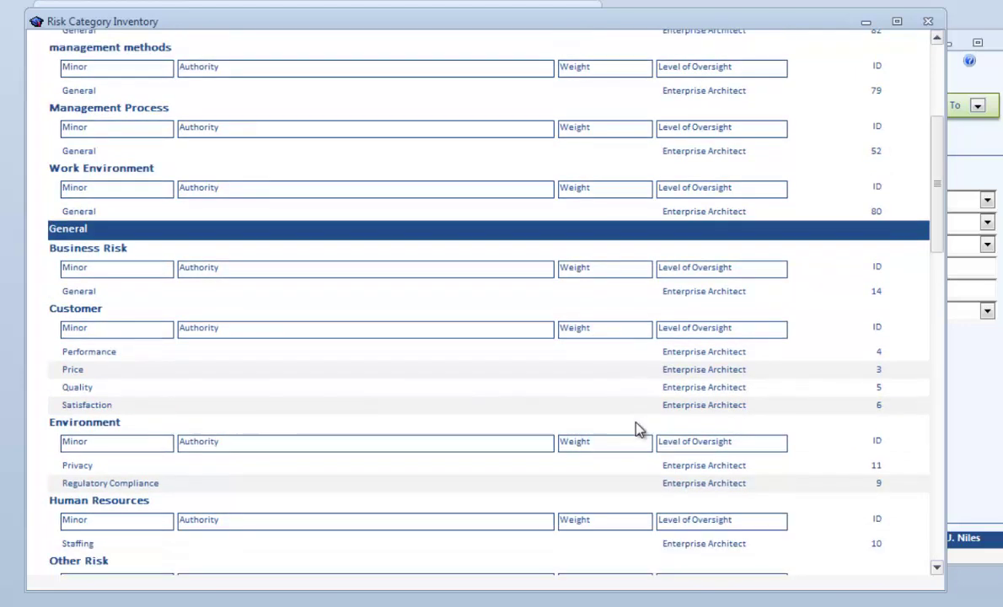
{"action": "scroll", "coordinate": [636, 420], "scroll_direction": "down", "scroll_amount": 2}
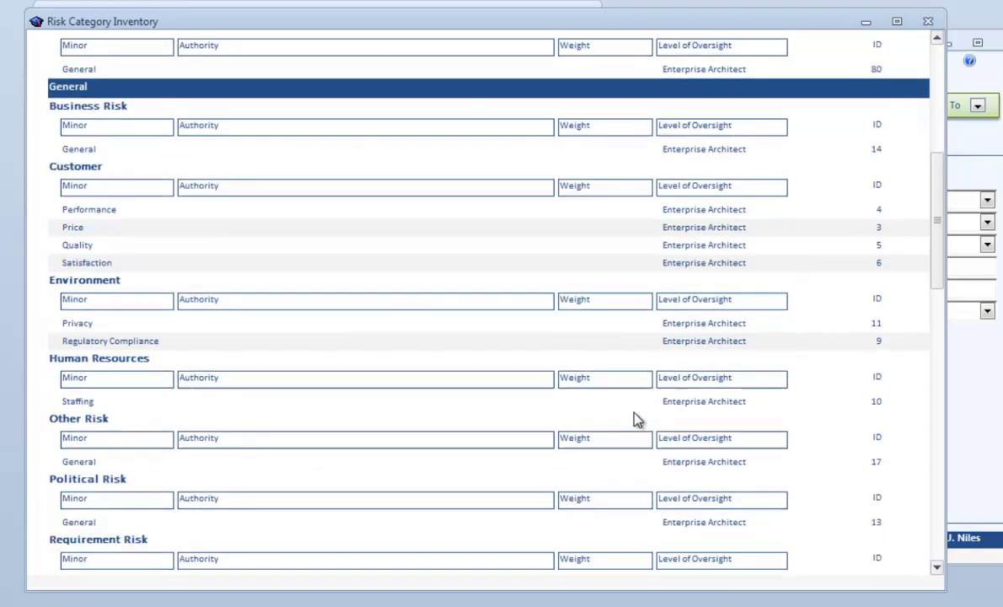
{"action": "scroll", "coordinate": [634, 419], "scroll_direction": "down", "scroll_amount": 3}
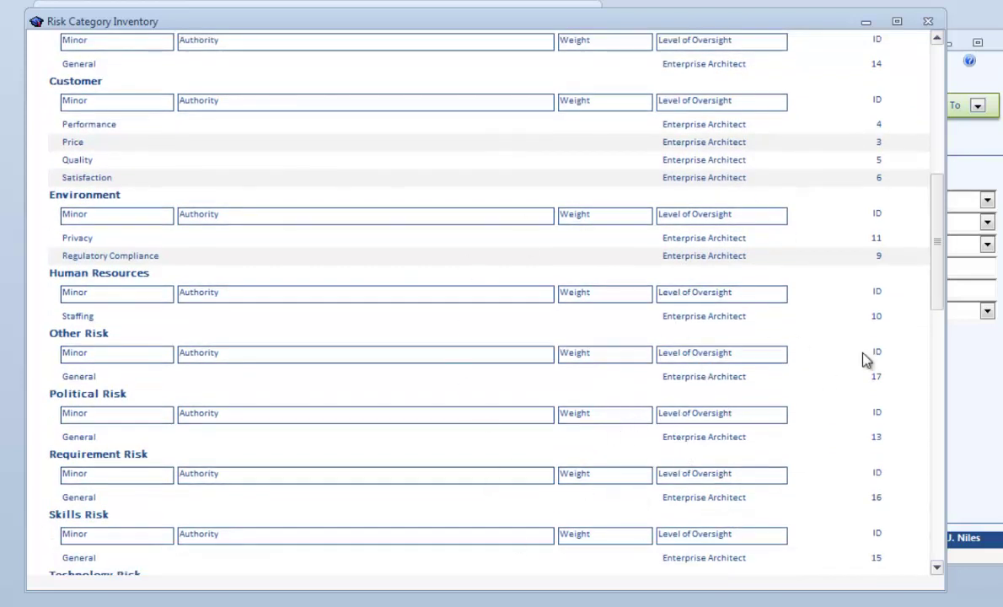
{"action": "left_click", "coordinate": [930, 22]}
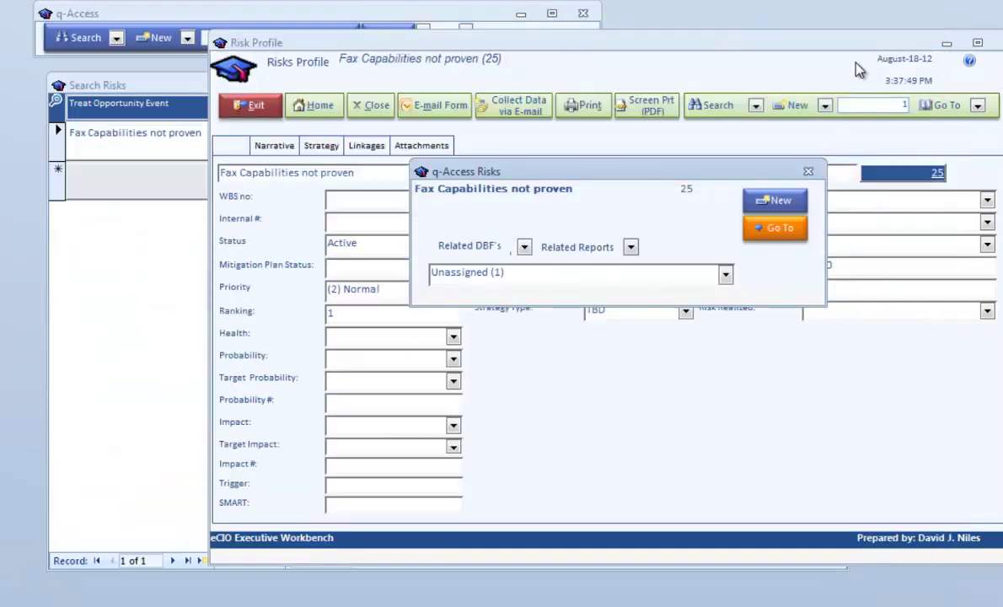
- Review the related reports offered for risk 25, and close its quick-access, Risk Profile and Search Risks windows
{"action": "left_click", "coordinate": [632, 248]}
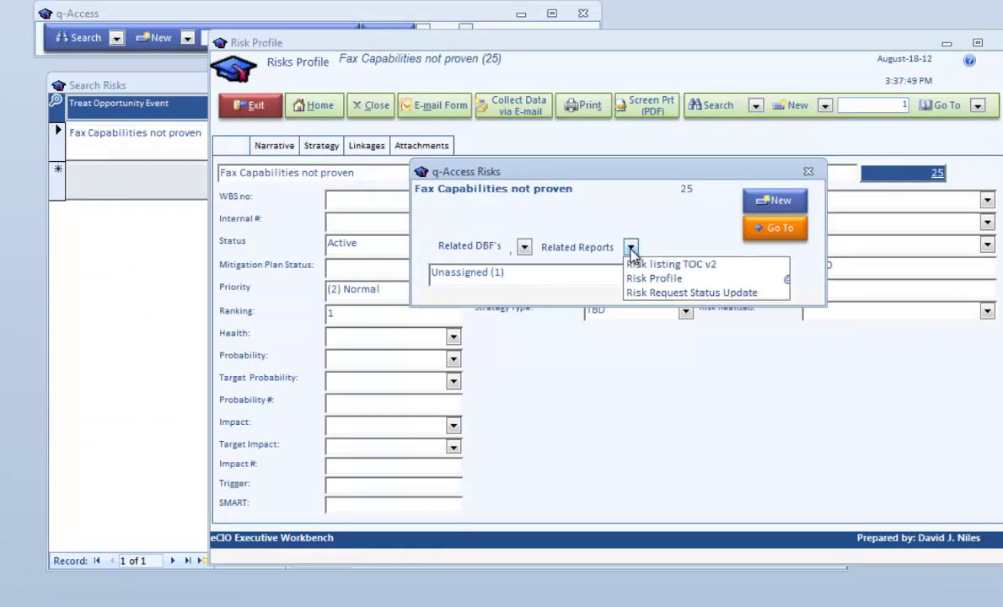
{"action": "left_click", "coordinate": [631, 248]}
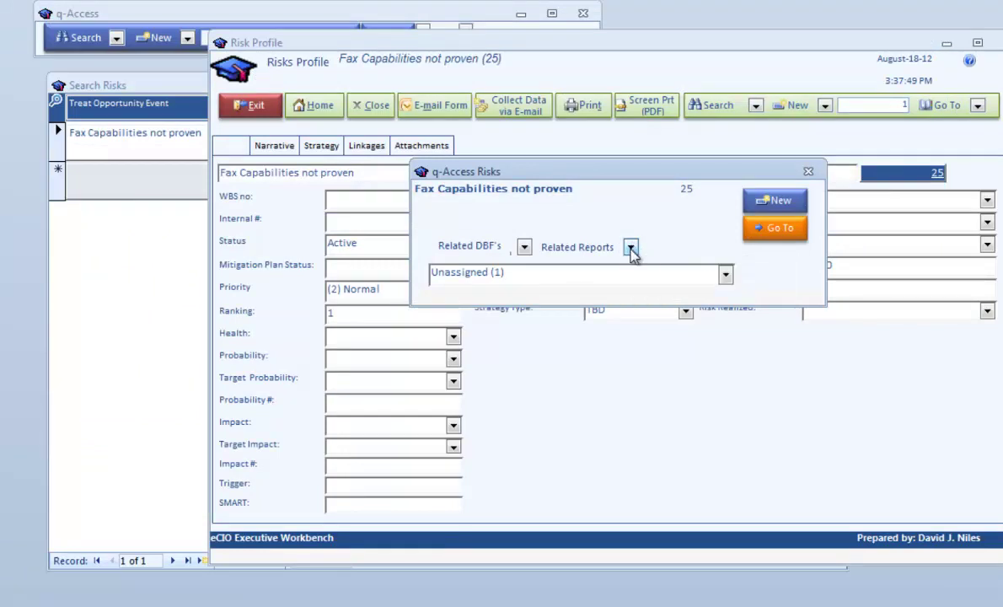
{"action": "left_click", "coordinate": [808, 173]}
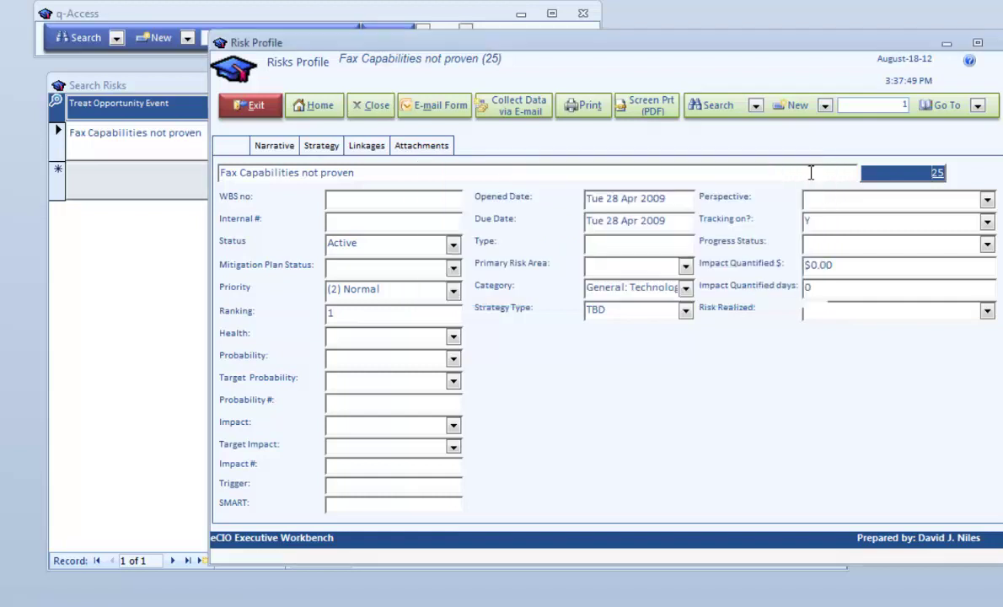
{"action": "left_click", "coordinate": [997, 43]}
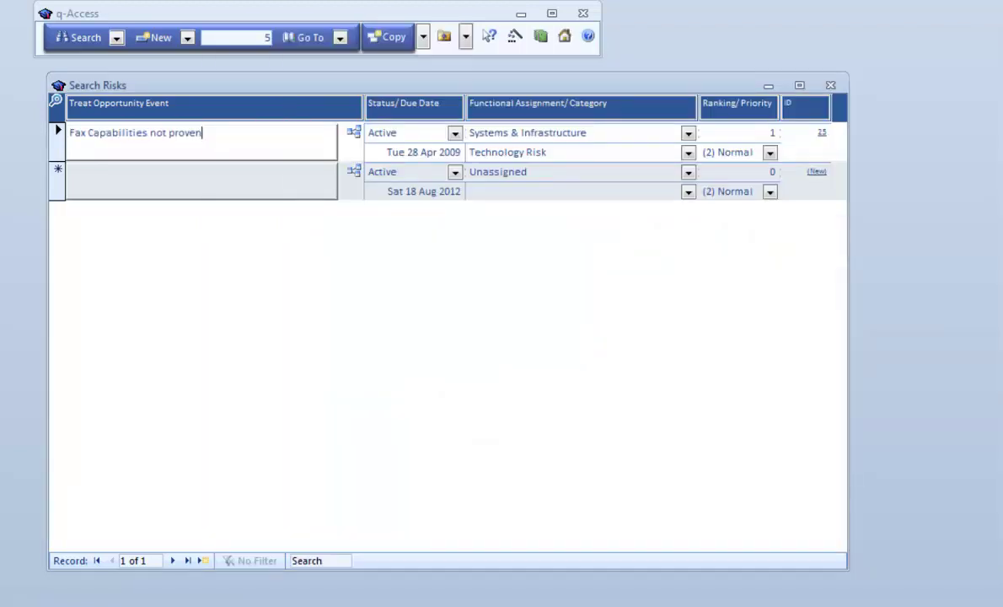
{"action": "left_click", "coordinate": [828, 88]}
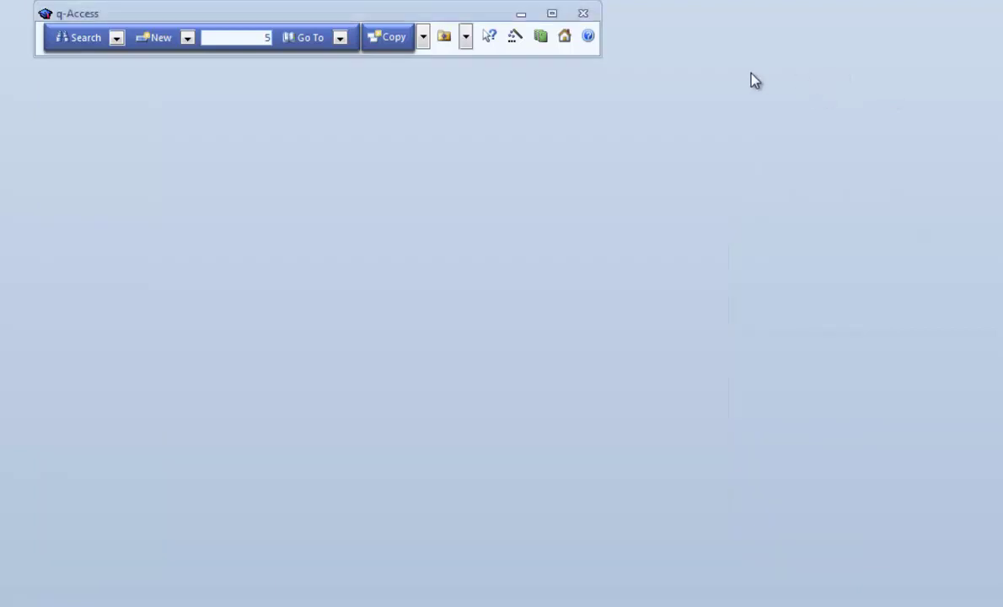
- Open the reports listing and start the Risk Register (PRJ) Overview report from Risks and Issues, proceeding to its selection criteria
{"action": "left_click", "coordinate": [542, 37]}
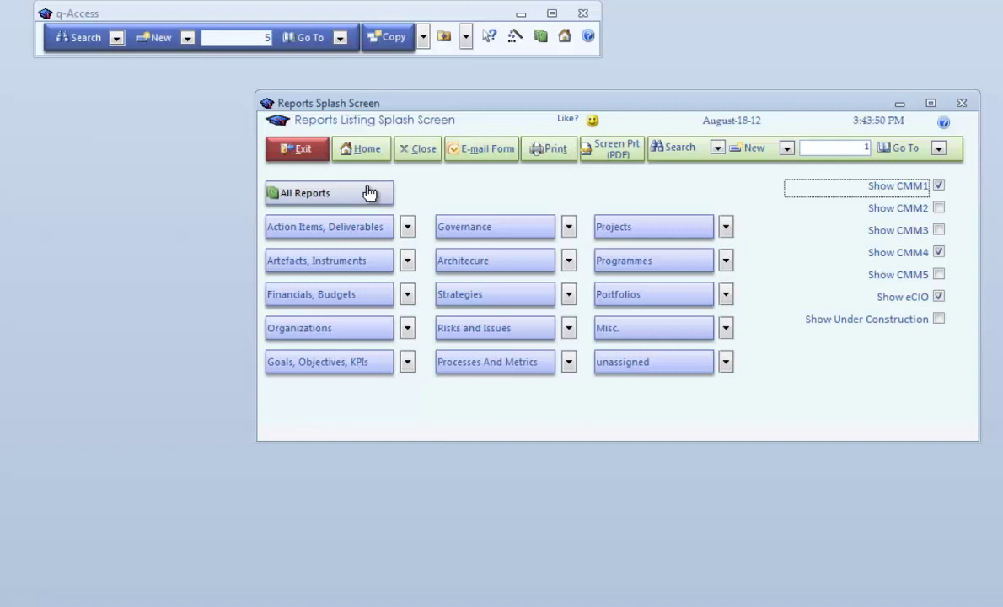
{"action": "left_click", "coordinate": [570, 328]}
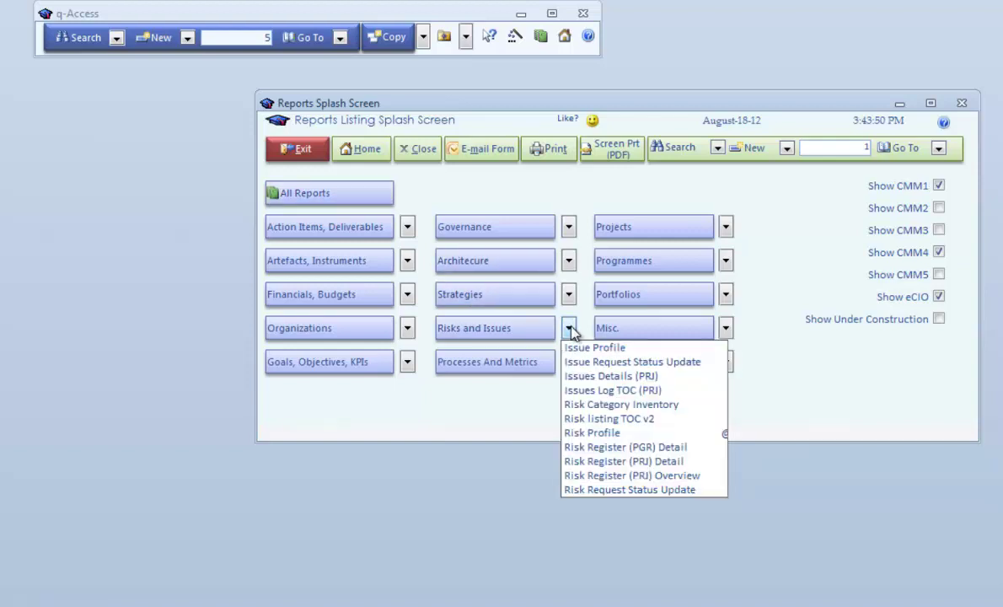
{"action": "left_click", "coordinate": [611, 477]}
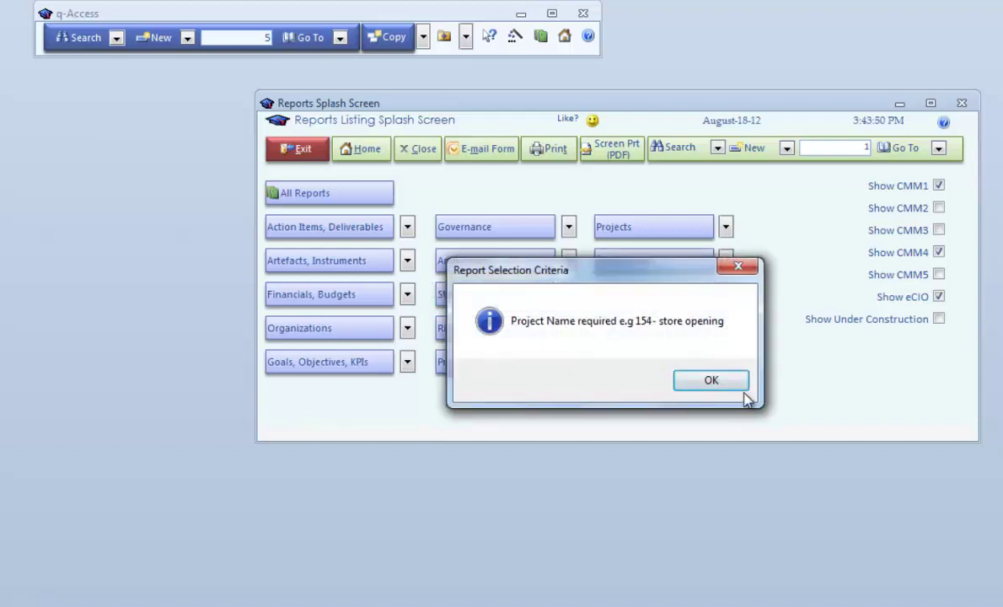
{"action": "left_click", "coordinate": [713, 381]}
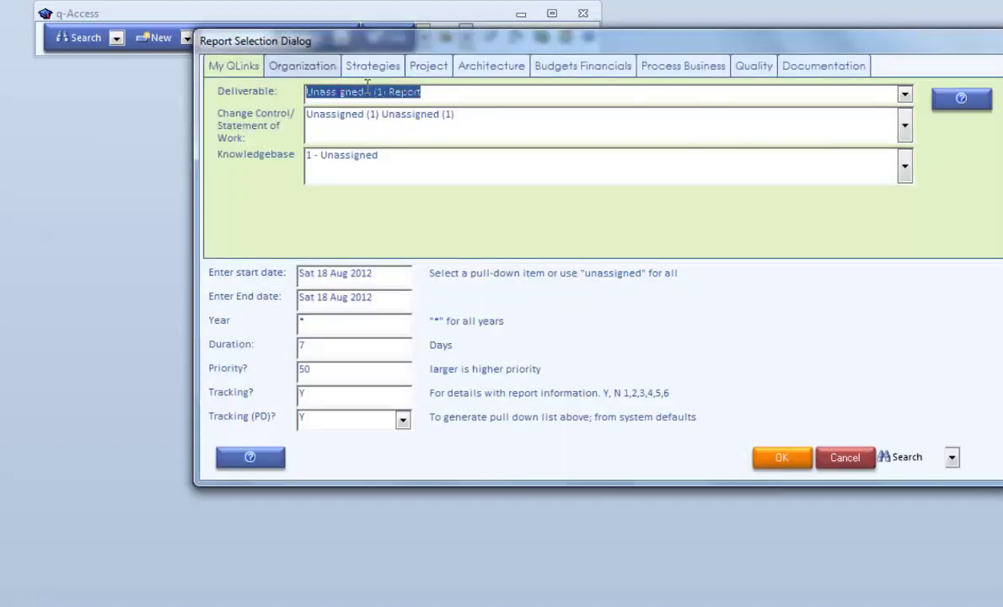
- Set the report's Project criterion to "Store Equipment Roll-out (Continuation) (154)" and generate the report
{"action": "left_click", "coordinate": [427, 67]}
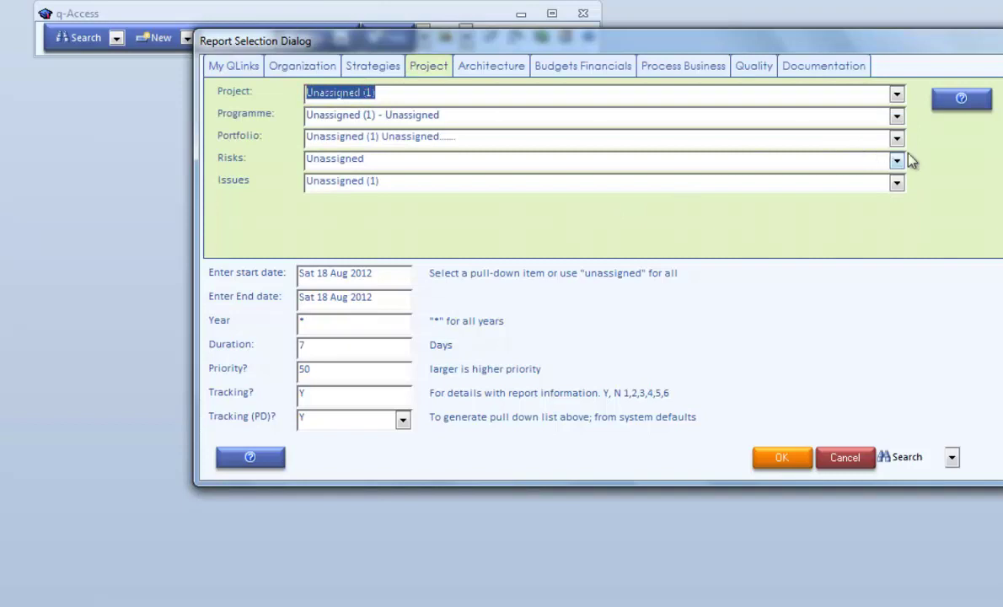
{"action": "left_click", "coordinate": [896, 94]}
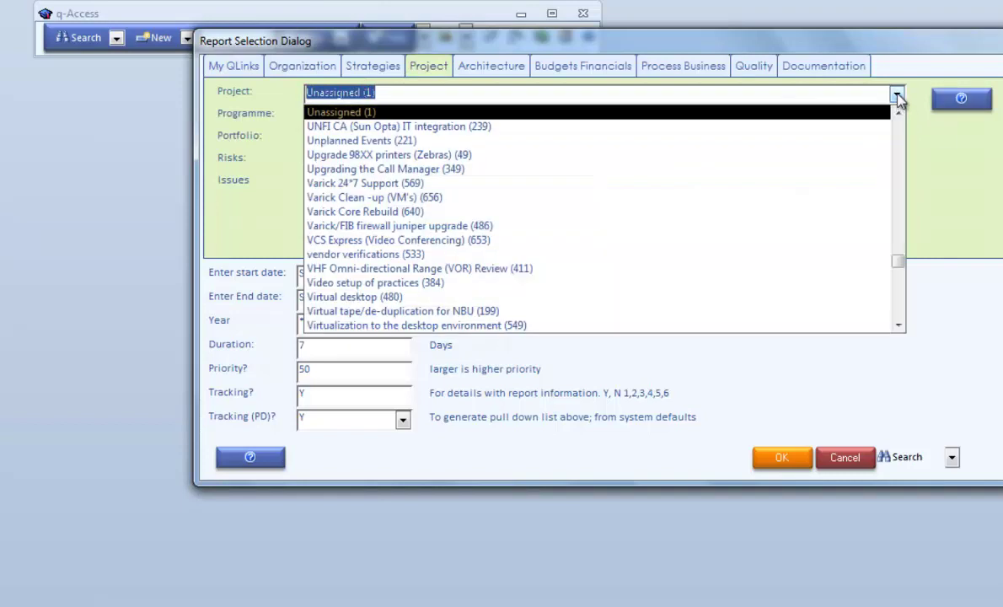
{"action": "type", "text": "sti"}
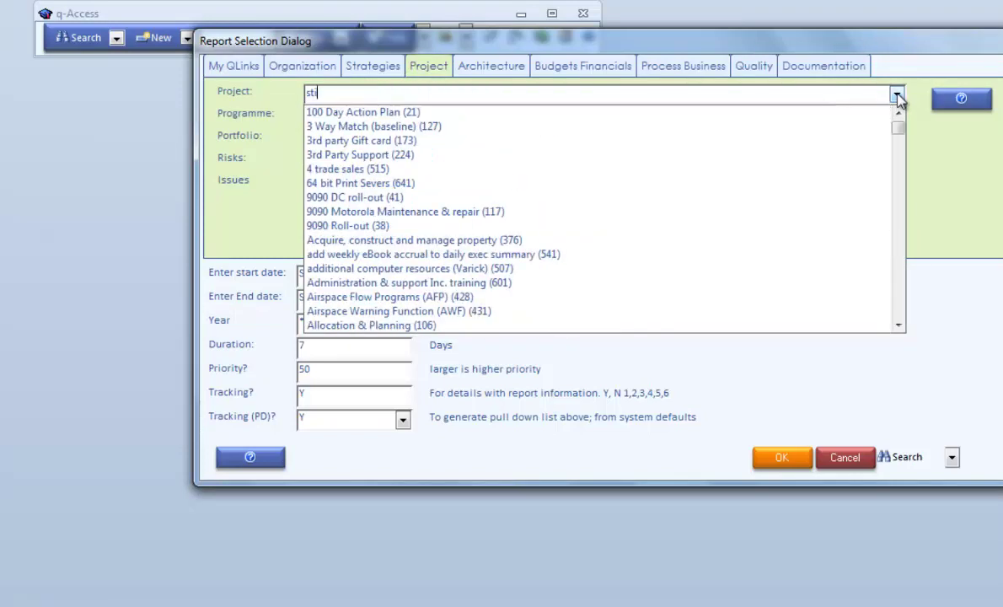
{"action": "key", "text": "BackSpace"}
{"action": "type", "text": "orage refresh (290"}
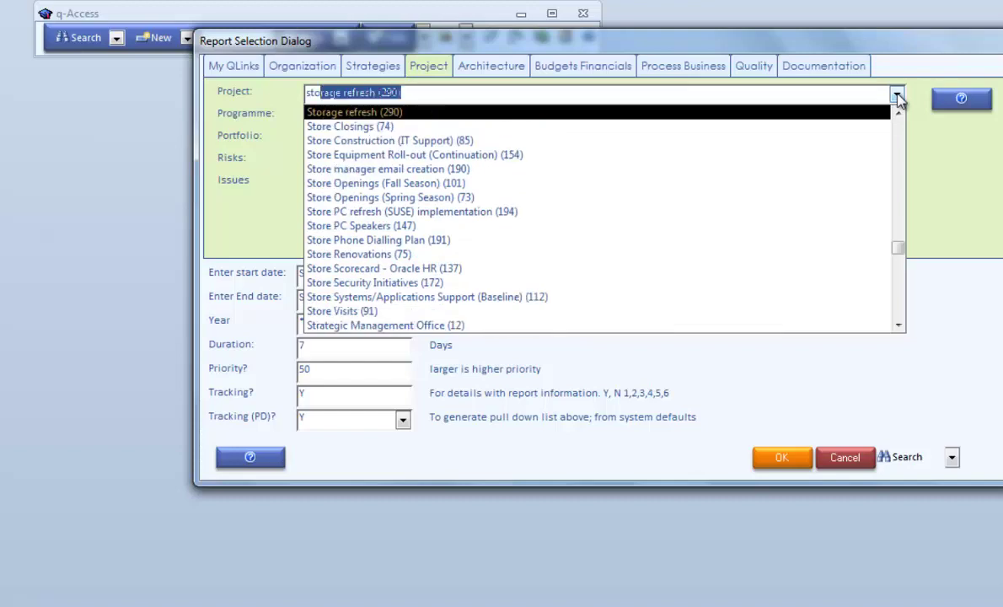
{"action": "left_click", "coordinate": [604, 155]}
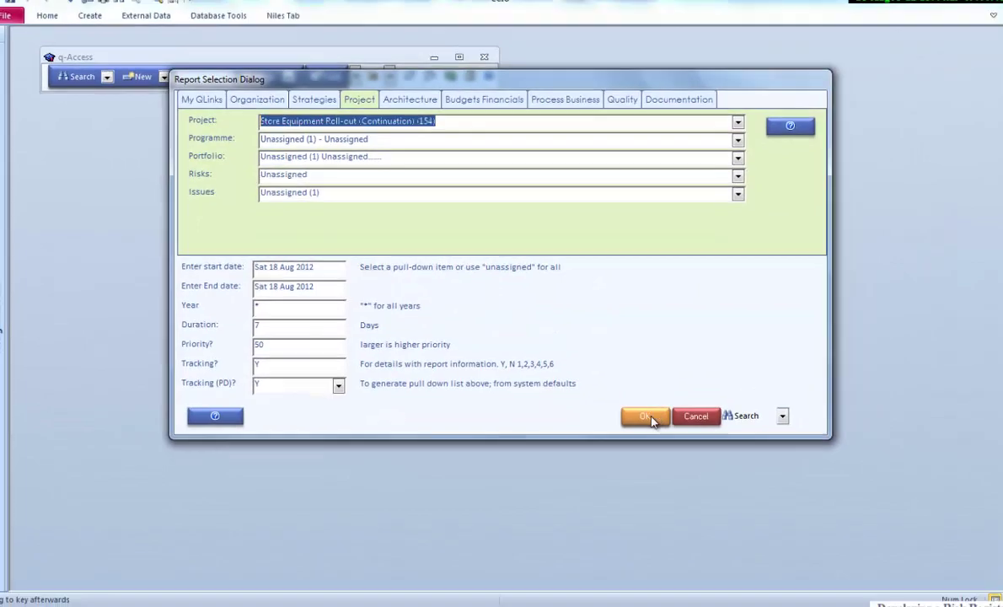
{"action": "left_click", "coordinate": [646, 417]}
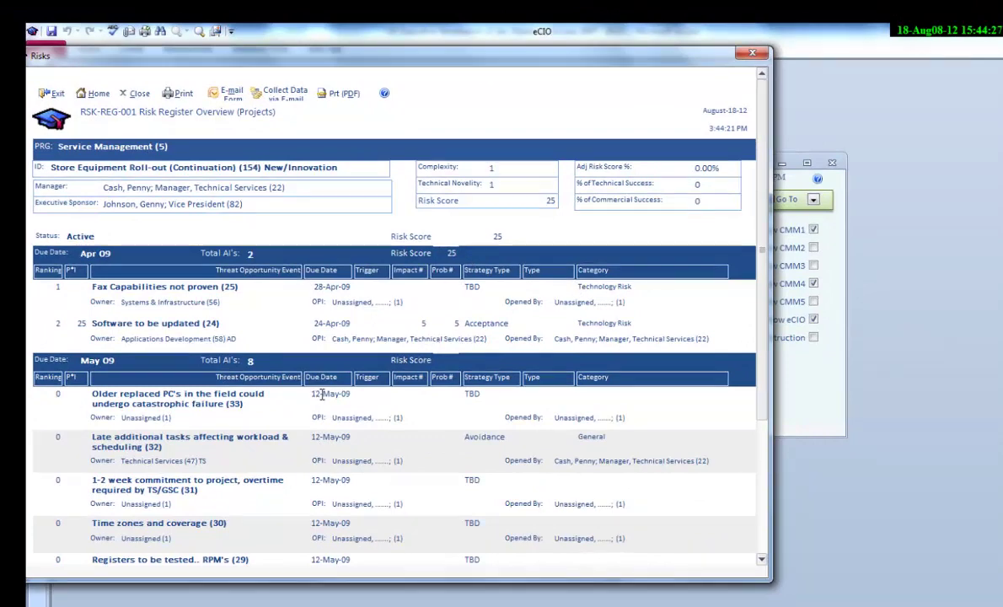
- Examine the project Risk Register Overview from the project header through the April and May 2009 risks, and close the report
{"action": "scroll", "coordinate": [322, 394], "scroll_direction": "down", "scroll_amount": 2}
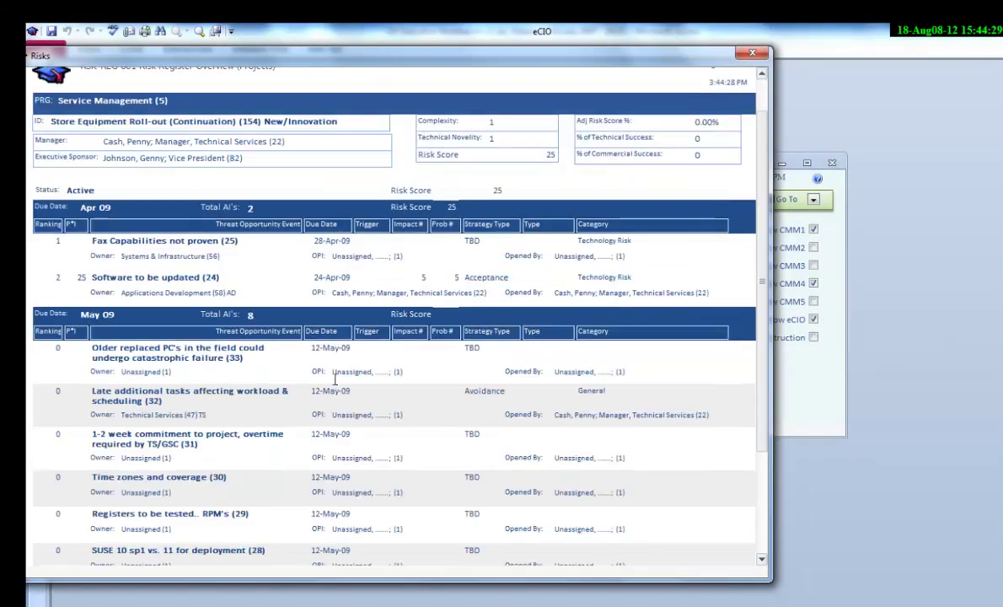
{"action": "scroll", "coordinate": [386, 391], "scroll_direction": "down", "scroll_amount": 1}
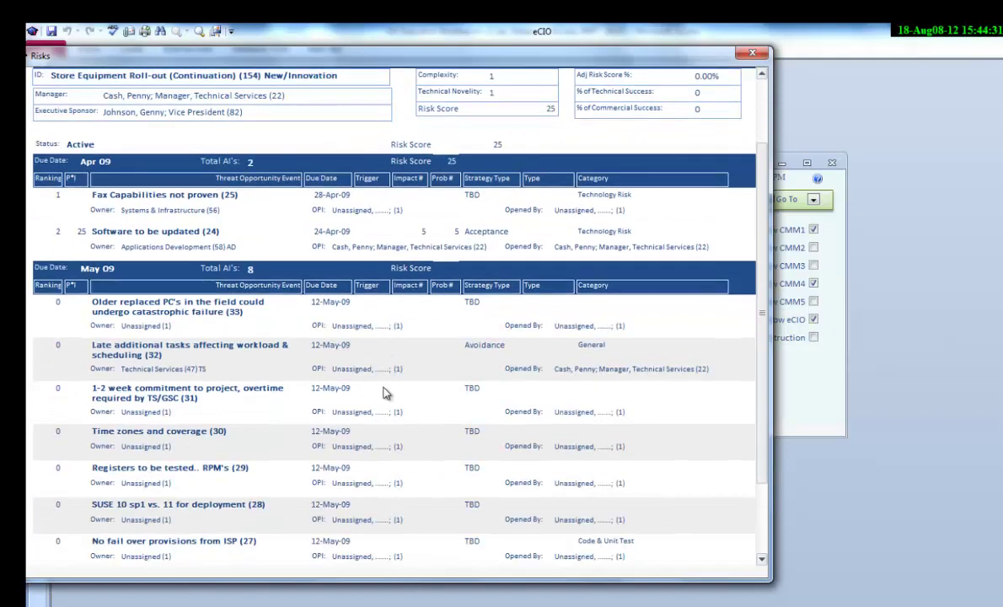
{"action": "scroll", "coordinate": [383, 388], "scroll_direction": "down", "scroll_amount": 5}
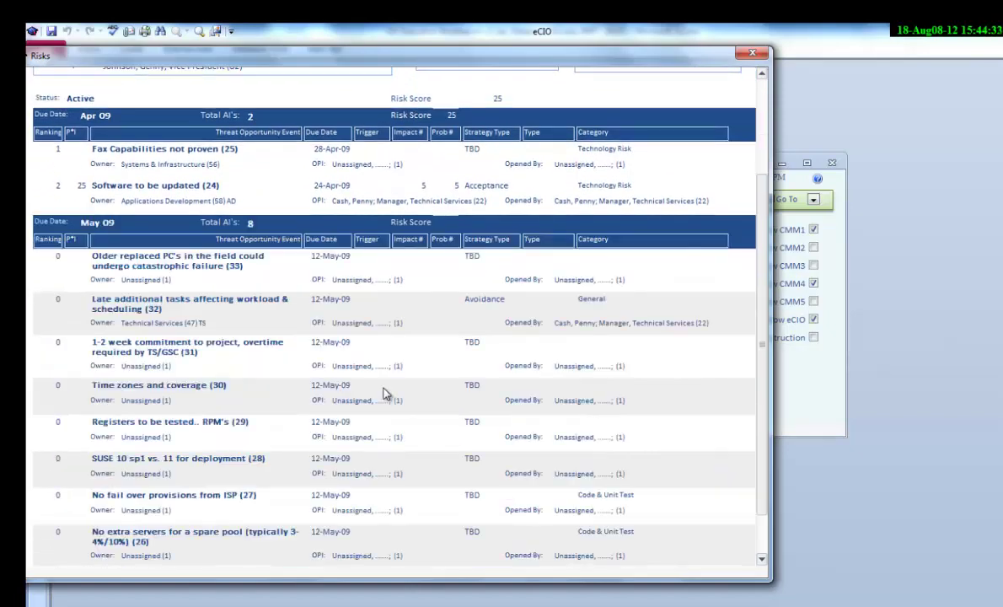
{"action": "scroll", "coordinate": [383, 388], "scroll_direction": "up", "scroll_amount": 4}
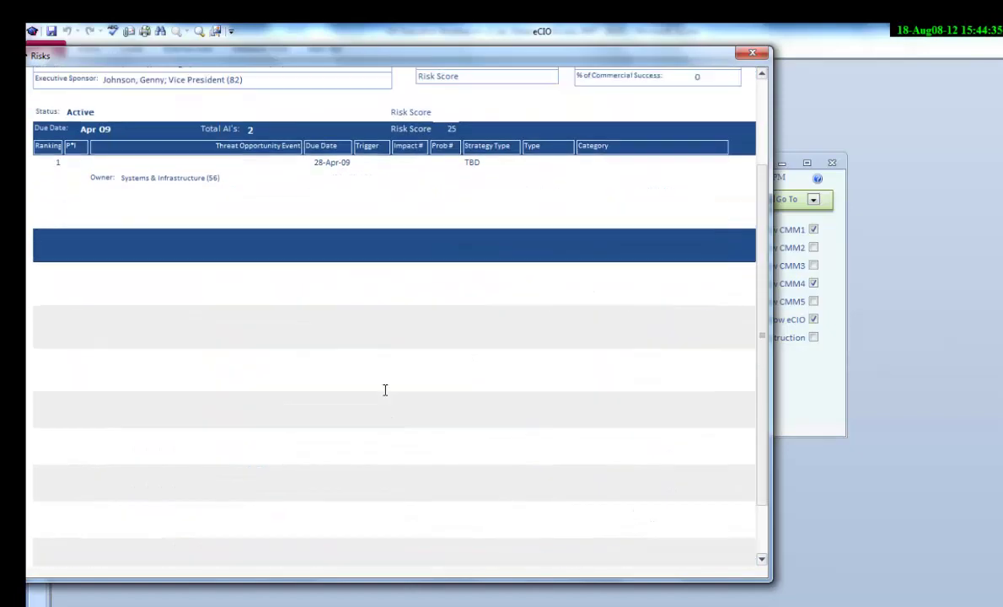
{"action": "scroll", "coordinate": [387, 400], "scroll_direction": "down", "scroll_amount": 5}
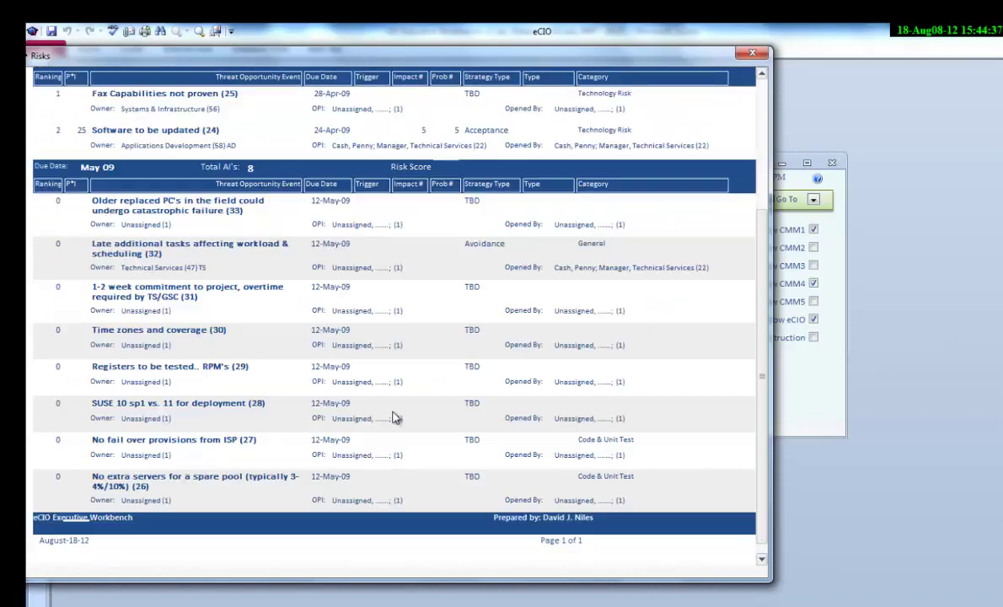
{"action": "scroll", "coordinate": [392, 412], "scroll_direction": "up", "scroll_amount": 3}
{"action": "scroll", "coordinate": [392, 413], "scroll_direction": "up", "scroll_amount": 3}
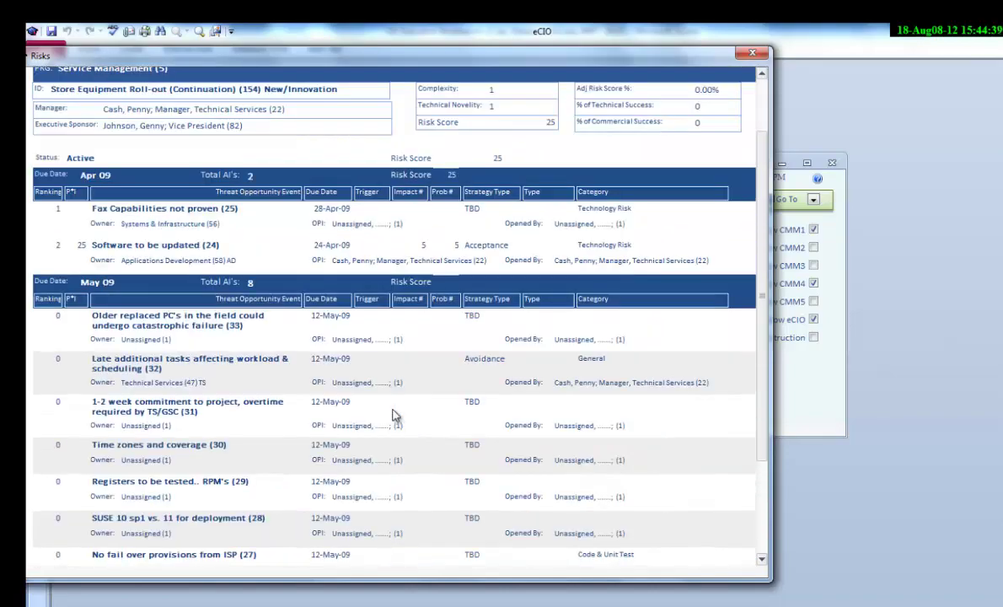
{"action": "scroll", "coordinate": [392, 413], "scroll_direction": "up", "scroll_amount": 3}
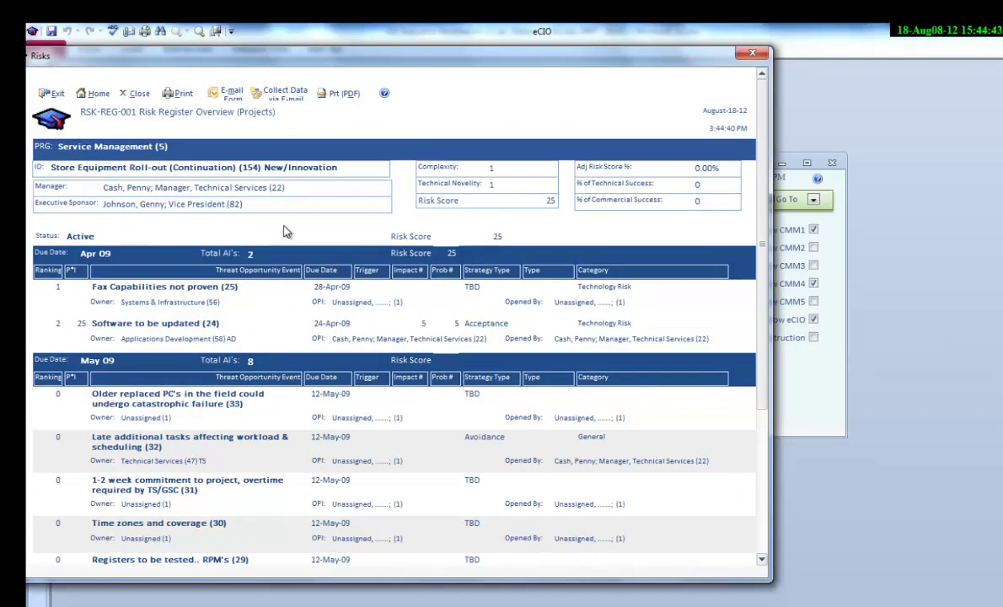
{"action": "left_click", "coordinate": [137, 94]}
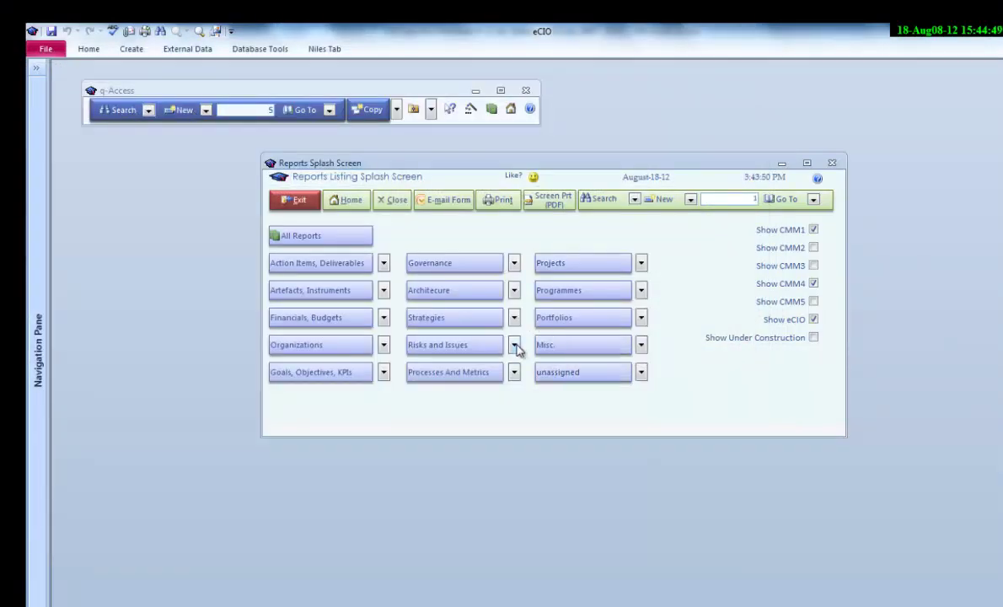
- Start the Risk Register (PRJ) Detail report from Risks and Issues and proceed to its selection criteria
{"action": "left_click", "coordinate": [514, 345]}
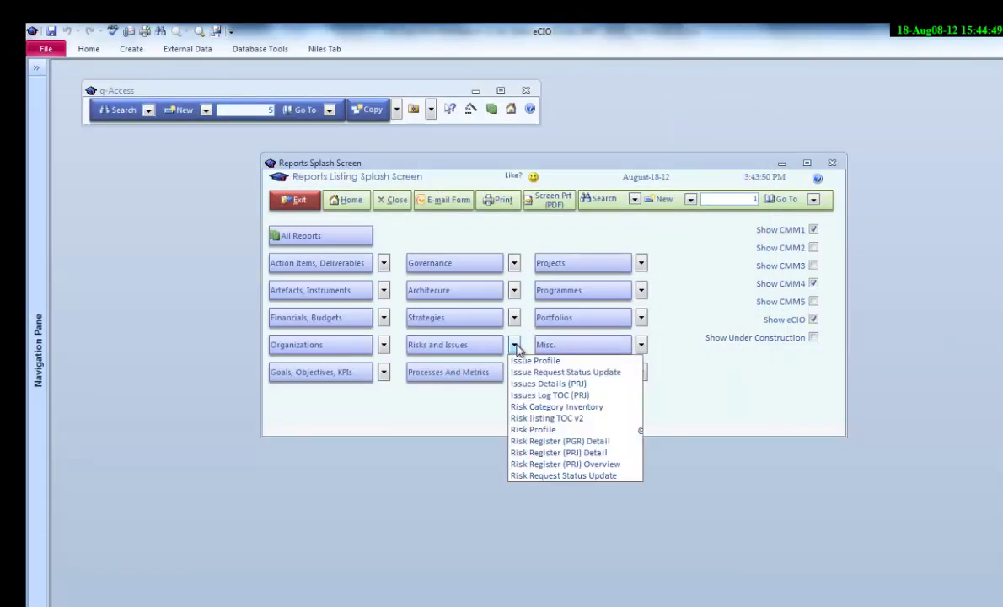
{"action": "left_click", "coordinate": [557, 454]}
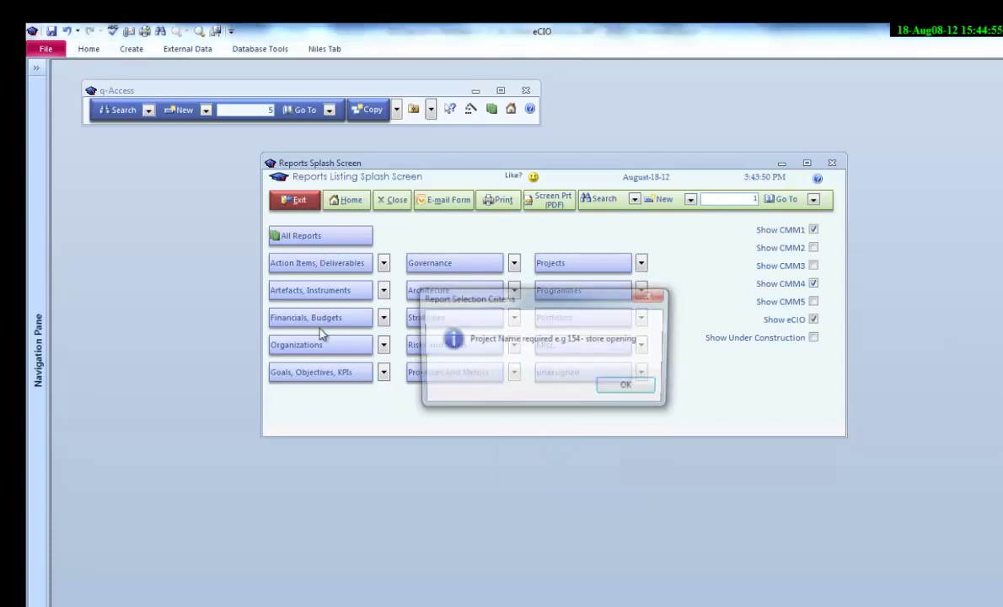
{"action": "left_click", "coordinate": [629, 387]}
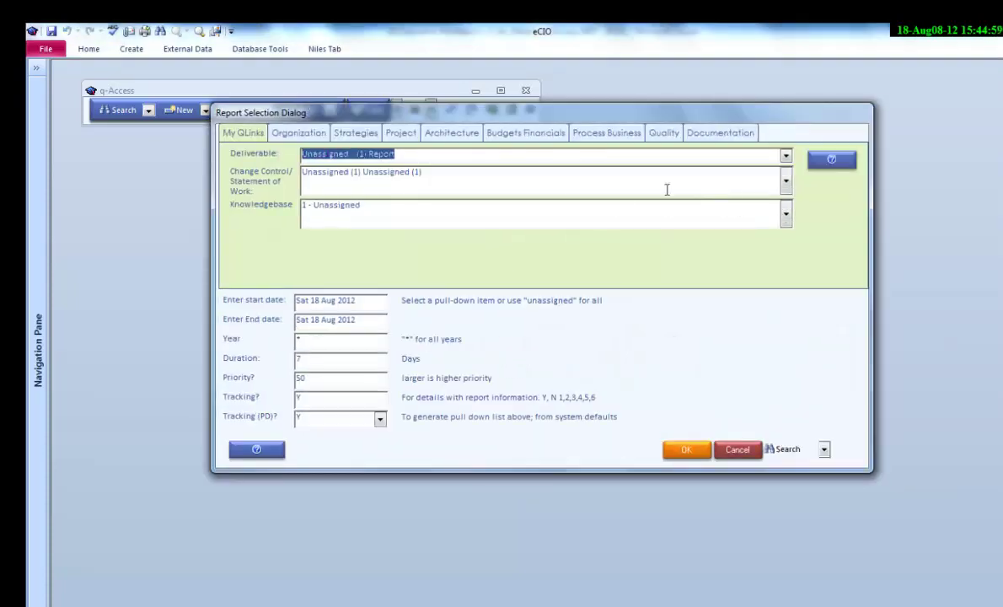
- Set the detail report's Project criterion to "Store Equipment Roll-out (Continuation) (154)" and generate the report
{"action": "left_click", "coordinate": [400, 133]}
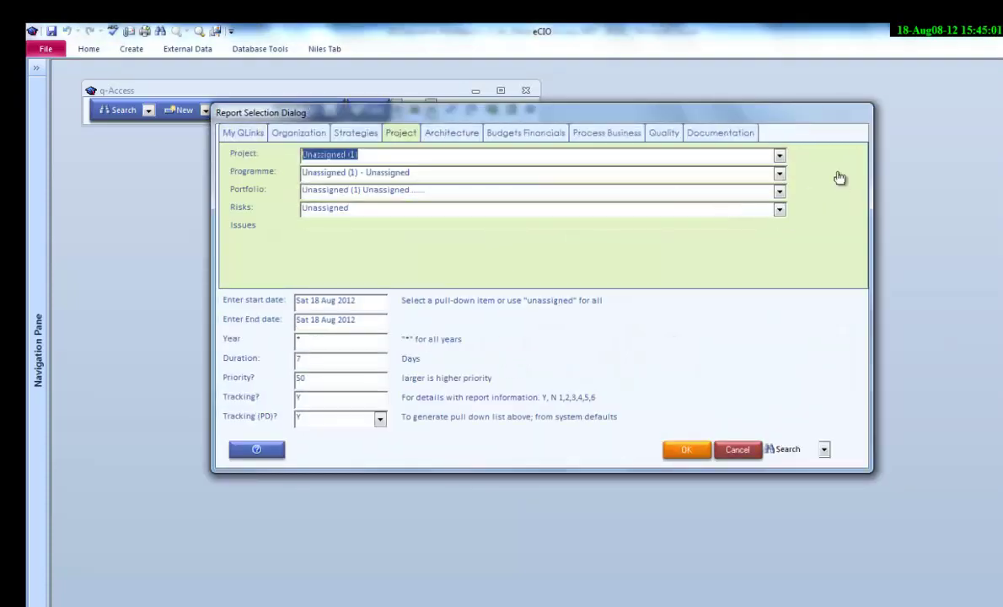
{"action": "left_click", "coordinate": [727, 156]}
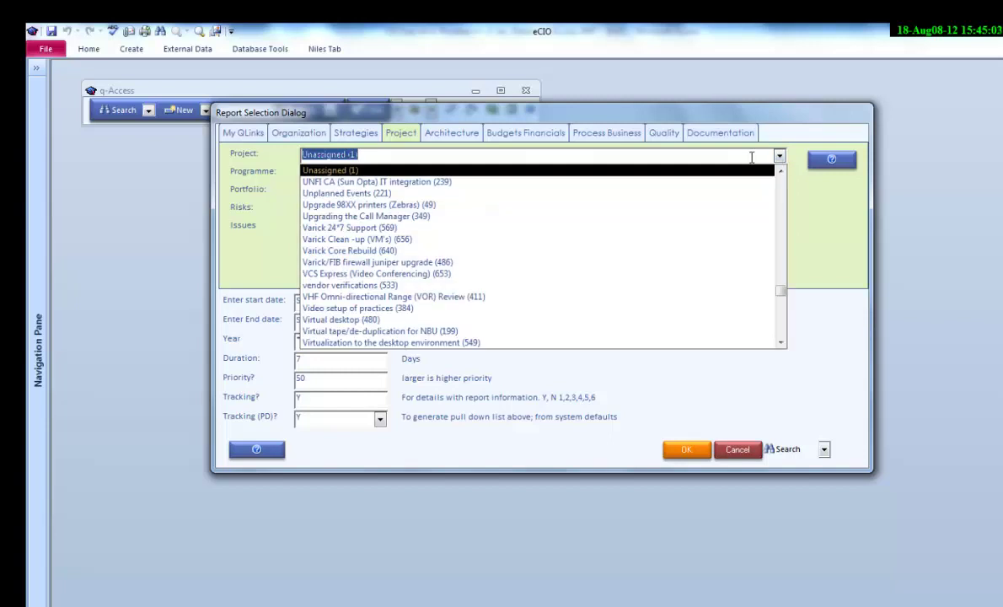
{"action": "type", "text": "sto"}
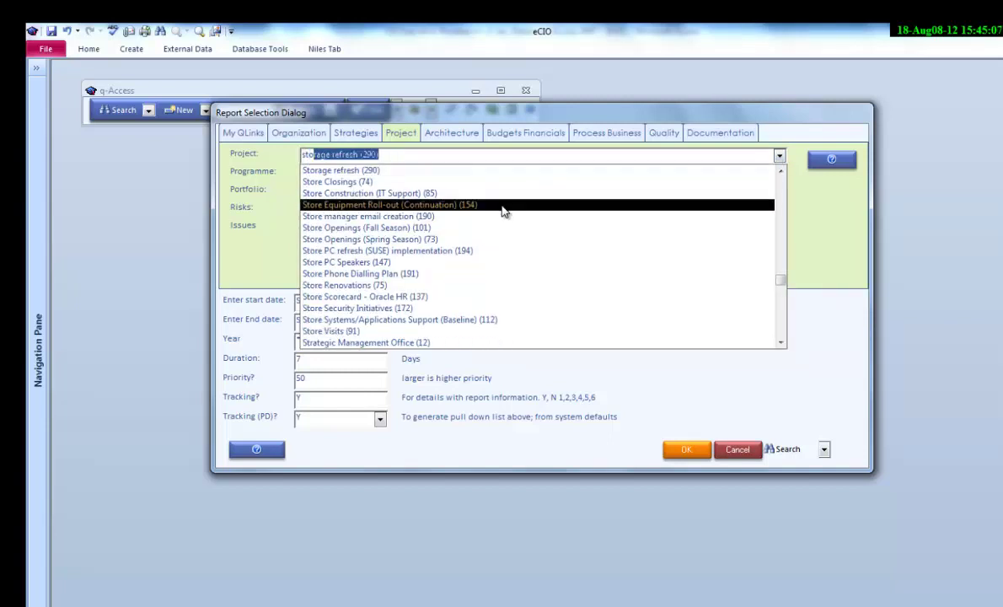
{"action": "left_click", "coordinate": [468, 205]}
{"action": "left_click", "coordinate": [684, 449]}
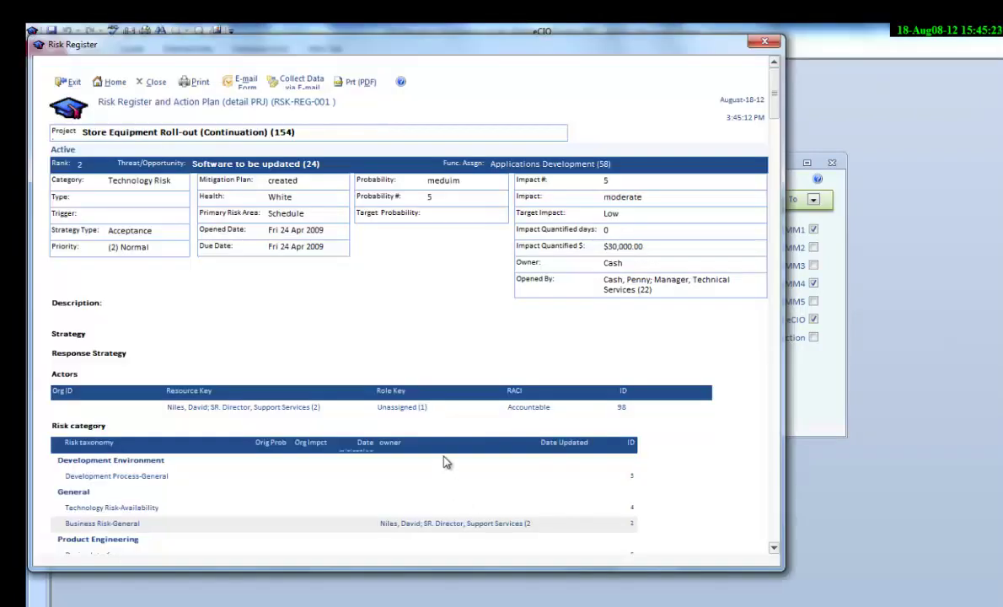
- Examine the detail report's actors, risk categories and action items for risks 24 and 25, and close the report
{"action": "scroll", "coordinate": [457, 430], "scroll_direction": "down", "scroll_amount": 3}
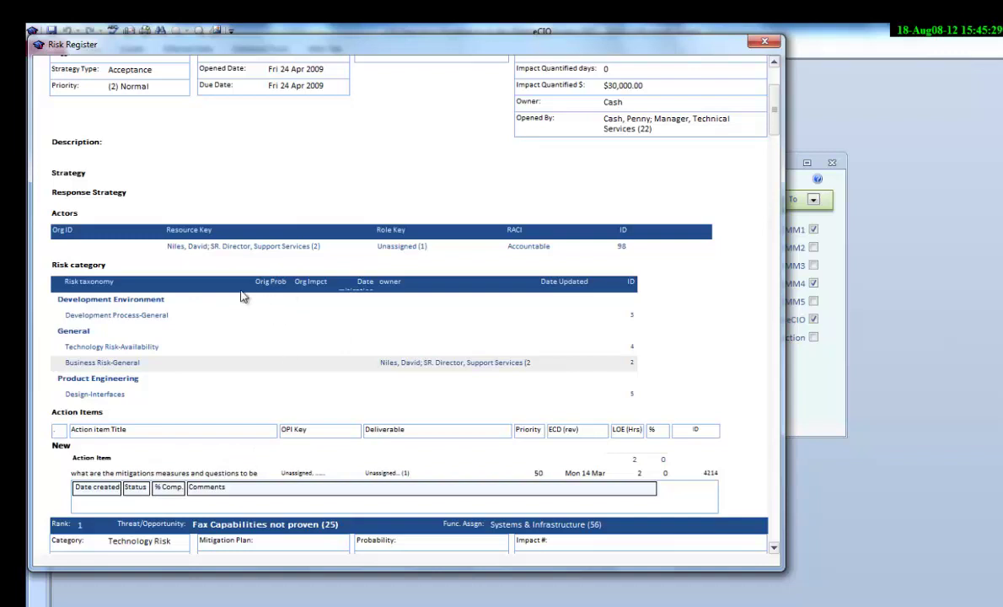
{"action": "scroll", "coordinate": [213, 420], "scroll_direction": "down", "scroll_amount": 2}
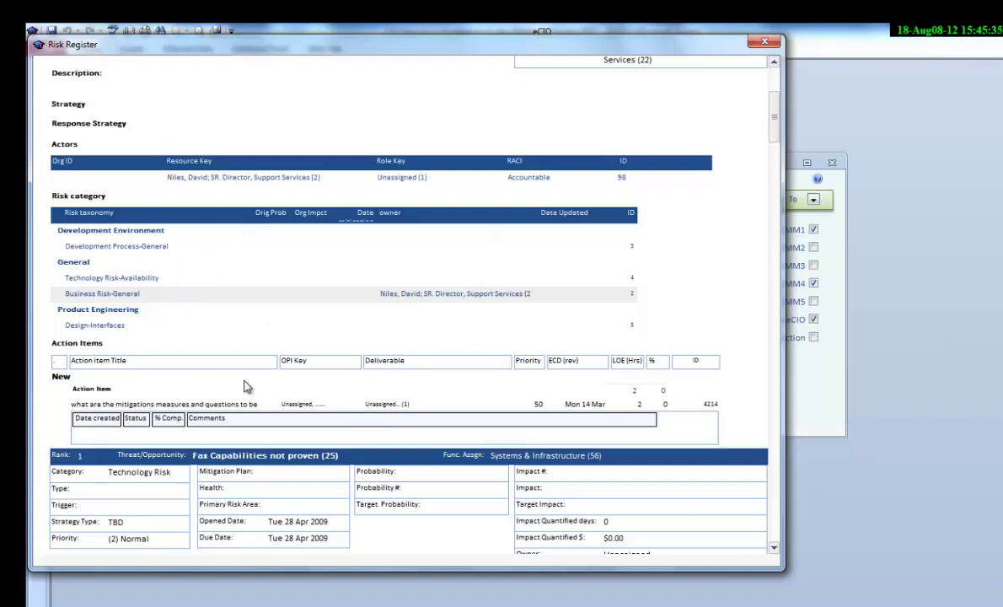
{"action": "scroll", "coordinate": [247, 386], "scroll_direction": "down", "scroll_amount": 2}
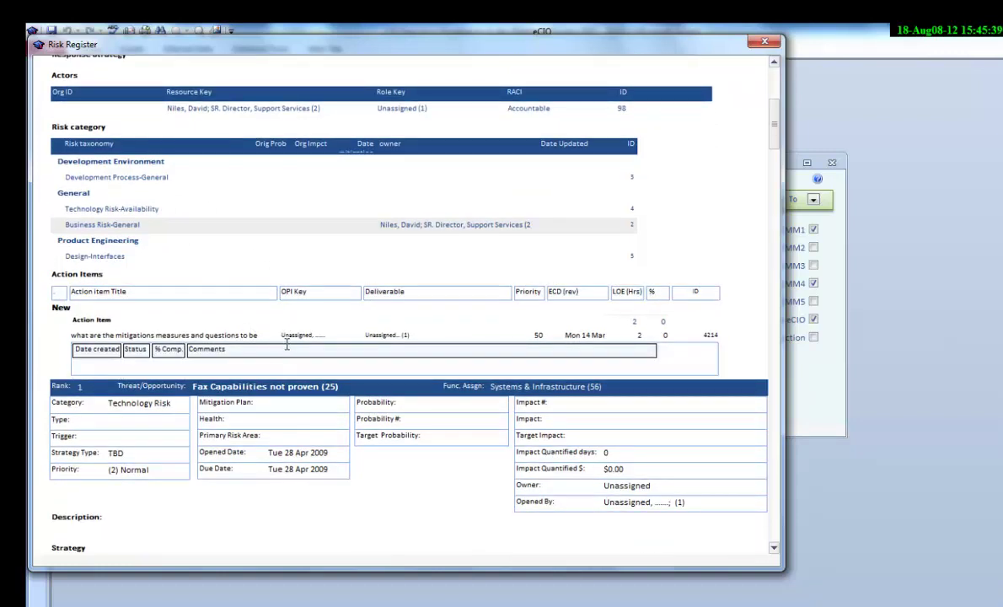
{"action": "scroll", "coordinate": [297, 345], "scroll_direction": "down", "scroll_amount": 1}
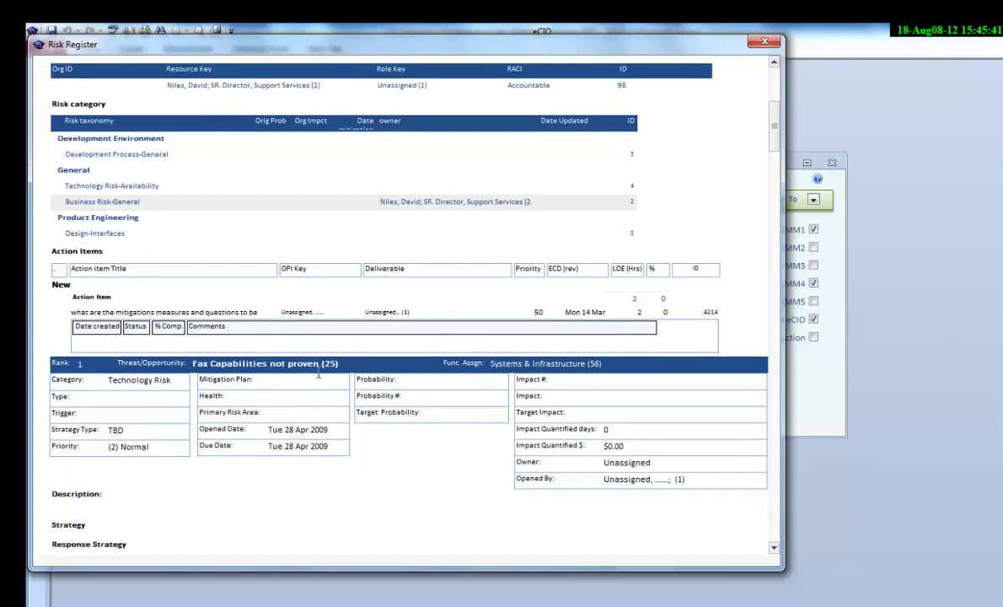
{"action": "scroll", "coordinate": [400, 367], "scroll_direction": "down", "scroll_amount": 5}
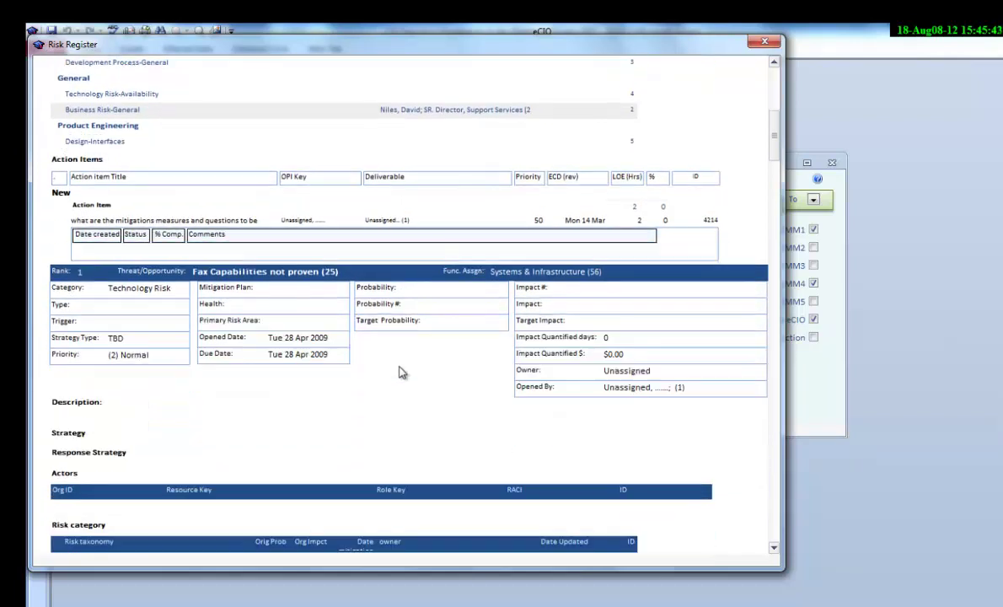
{"action": "scroll", "coordinate": [401, 374], "scroll_direction": "down", "scroll_amount": 5}
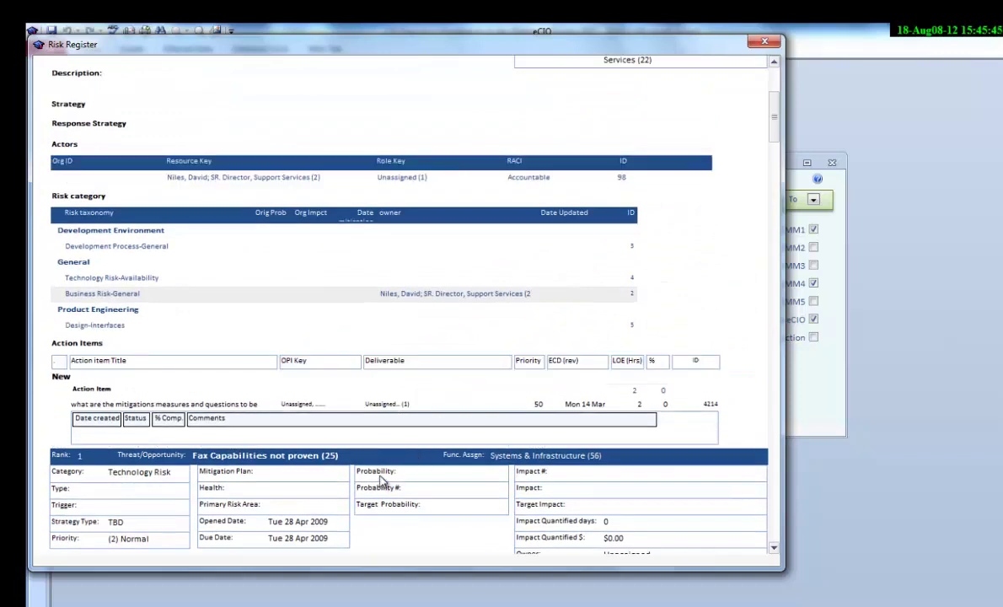
{"action": "scroll", "coordinate": [463, 452], "scroll_direction": "up", "scroll_amount": 4}
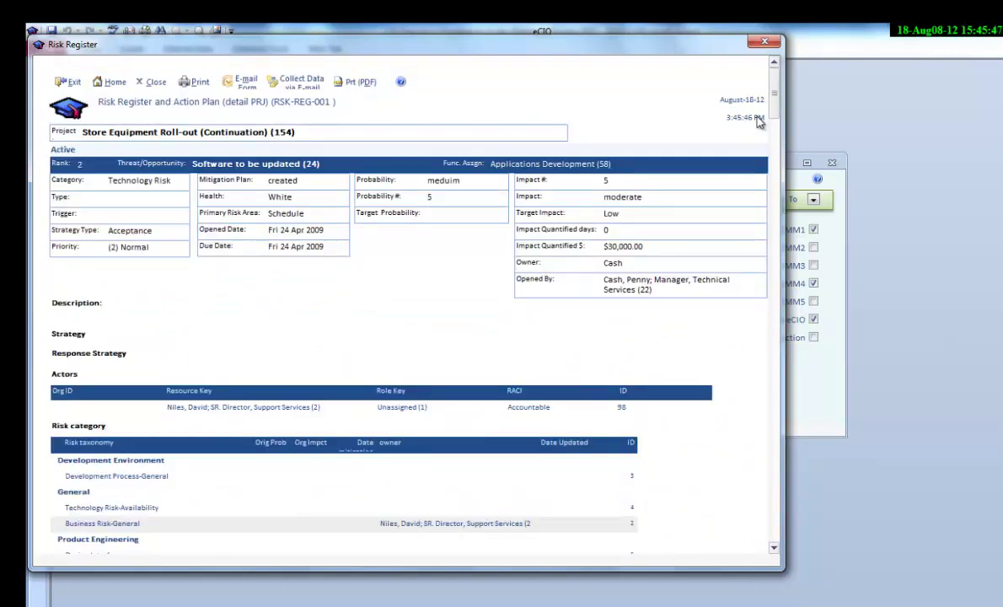
{"action": "left_click", "coordinate": [764, 42]}
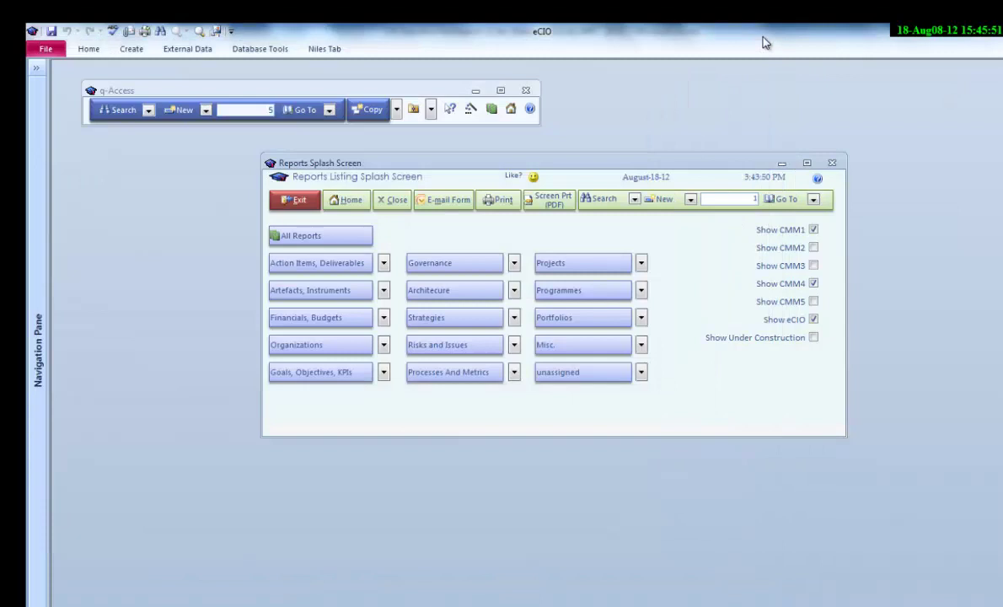